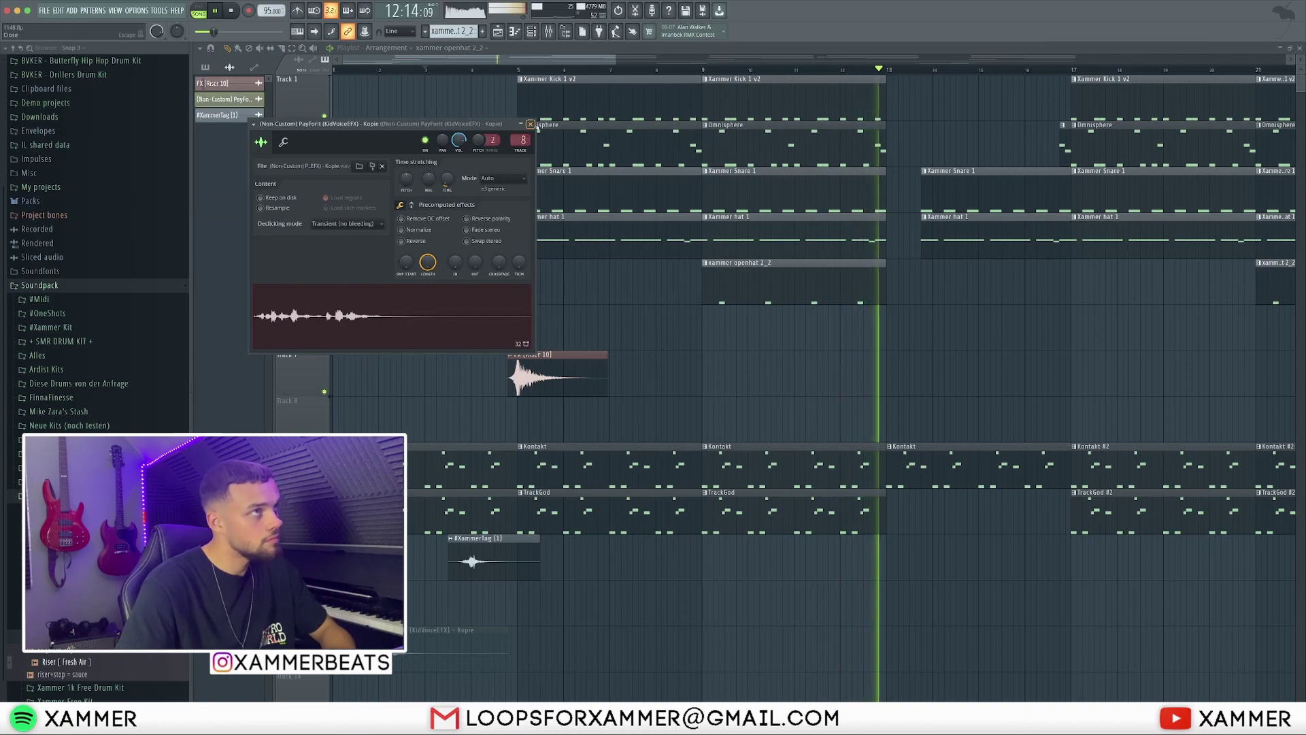
# Close the vocal sample's settings, stop playback and bring the full arrangement and the pattern list into view
pyautogui.keyDown('ctrl'); pyautogui.rightClick(408, 114); pyautogui.keyUp('ctrl')
pyautogui.press('space')
pyautogui.moveTo(361, 70); pyautogui.dragTo(248, 72)
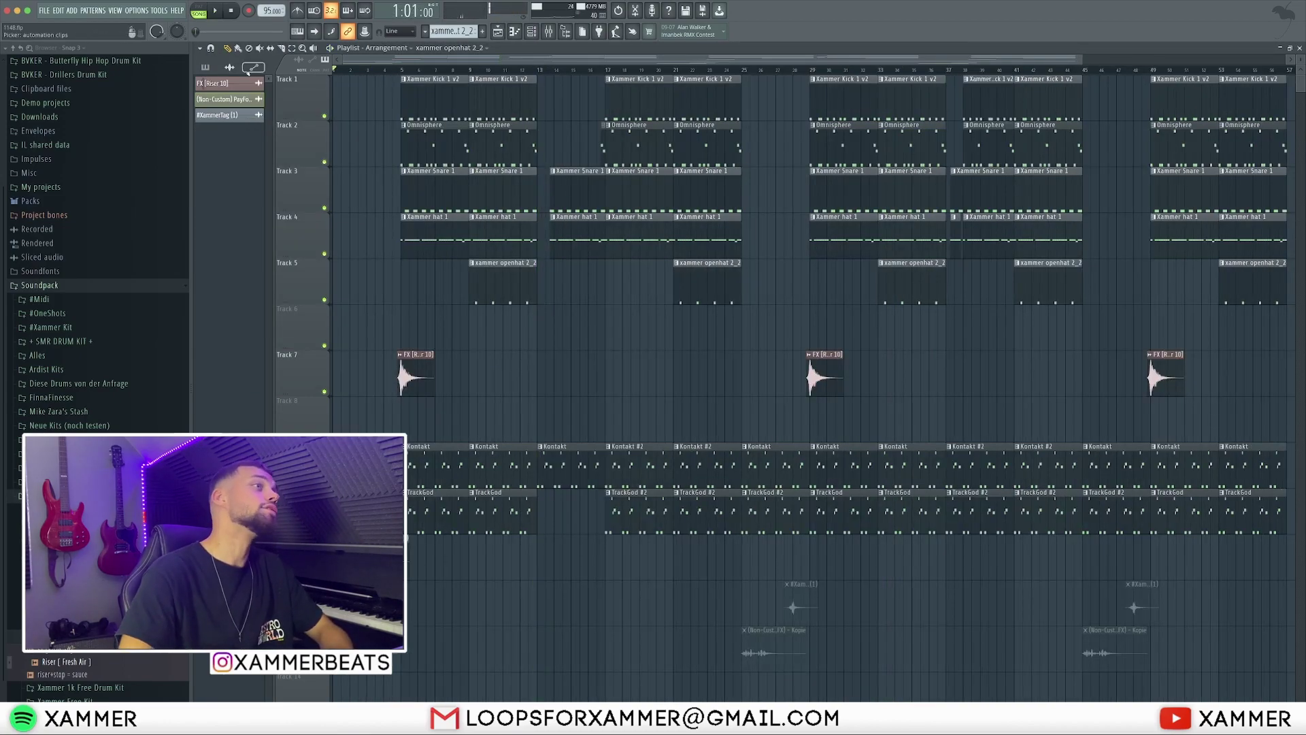
pyautogui.scroll(4, 339, 237)
pyautogui.scroll(-4, 774, 300)
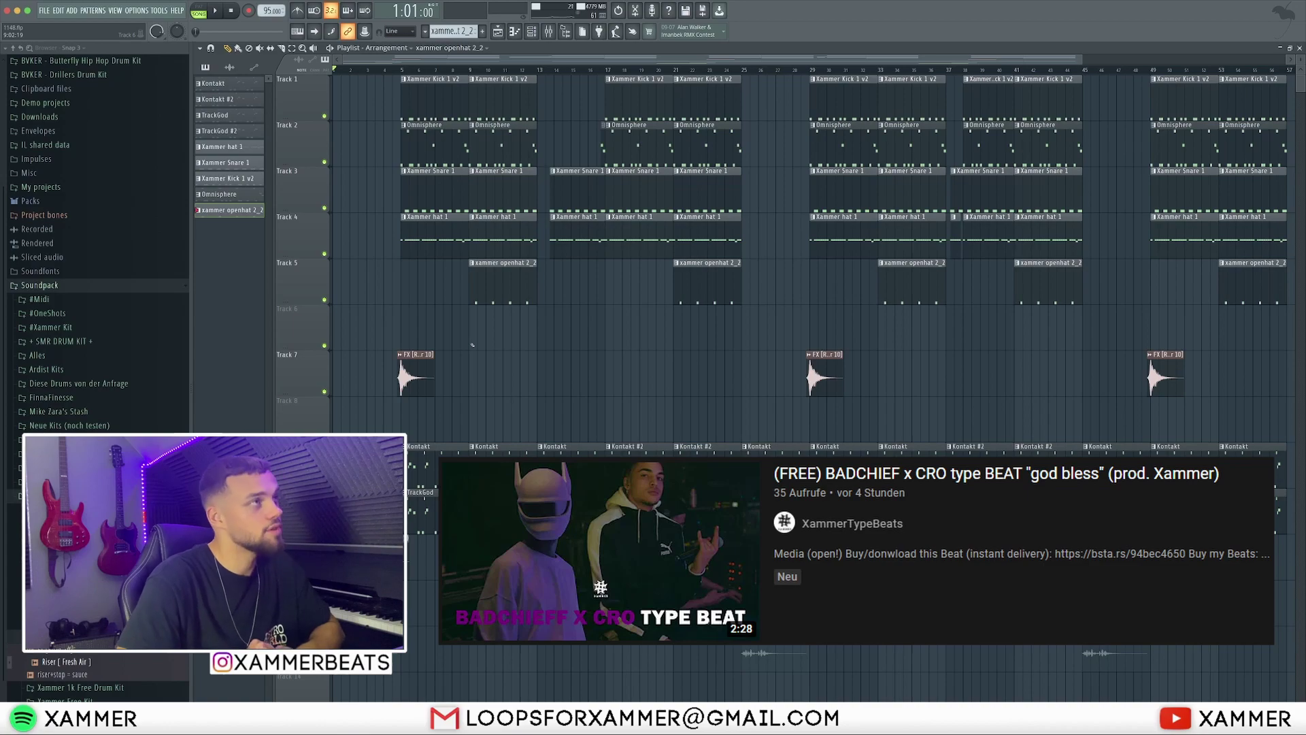
pyautogui.click(536, 345)
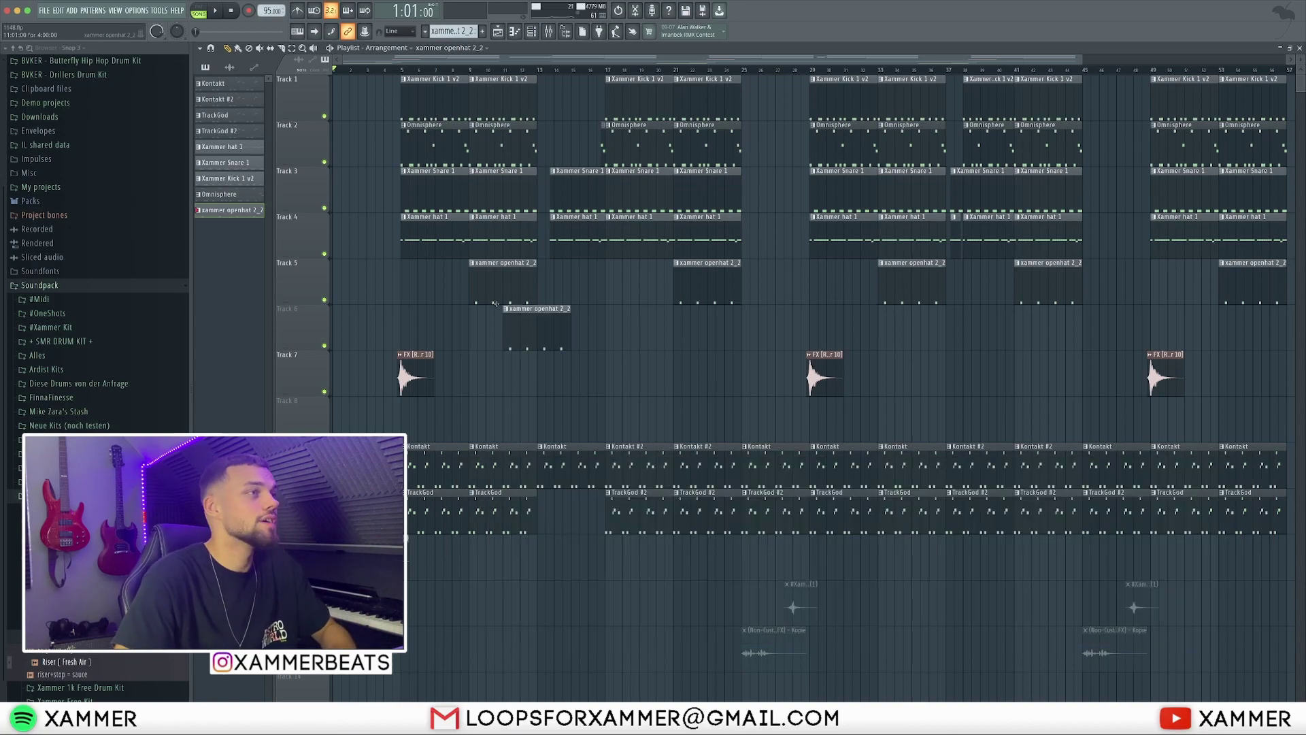
pyautogui.rightClick(536, 346)
# Solo the Kontakt melody's playlist track and open its pattern in the piano roll
pyautogui.scroll(4, 371, 500)
pyautogui.rightClick(325, 483)
pyautogui.doubleClick(391, 466)
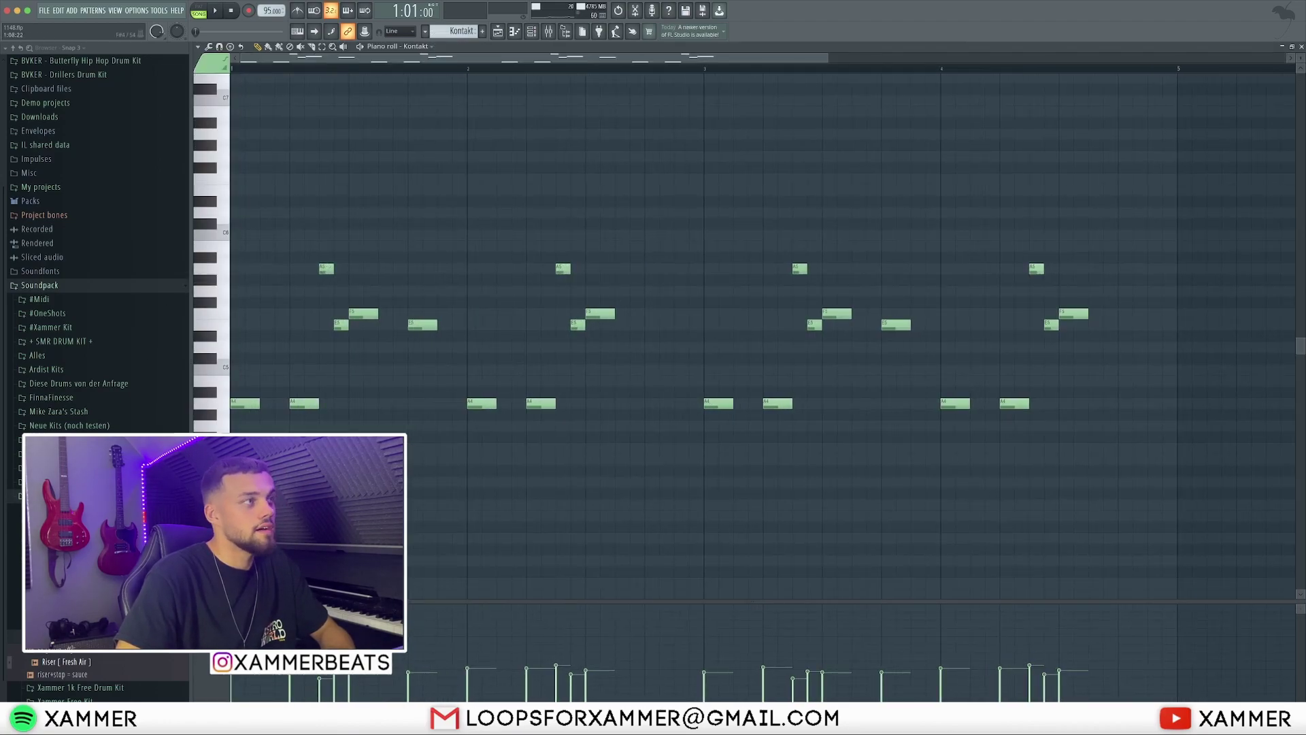
# Select the Kontakt notes of the first two bars and play the melody back
pyautogui.scroll(2, 282, 437)
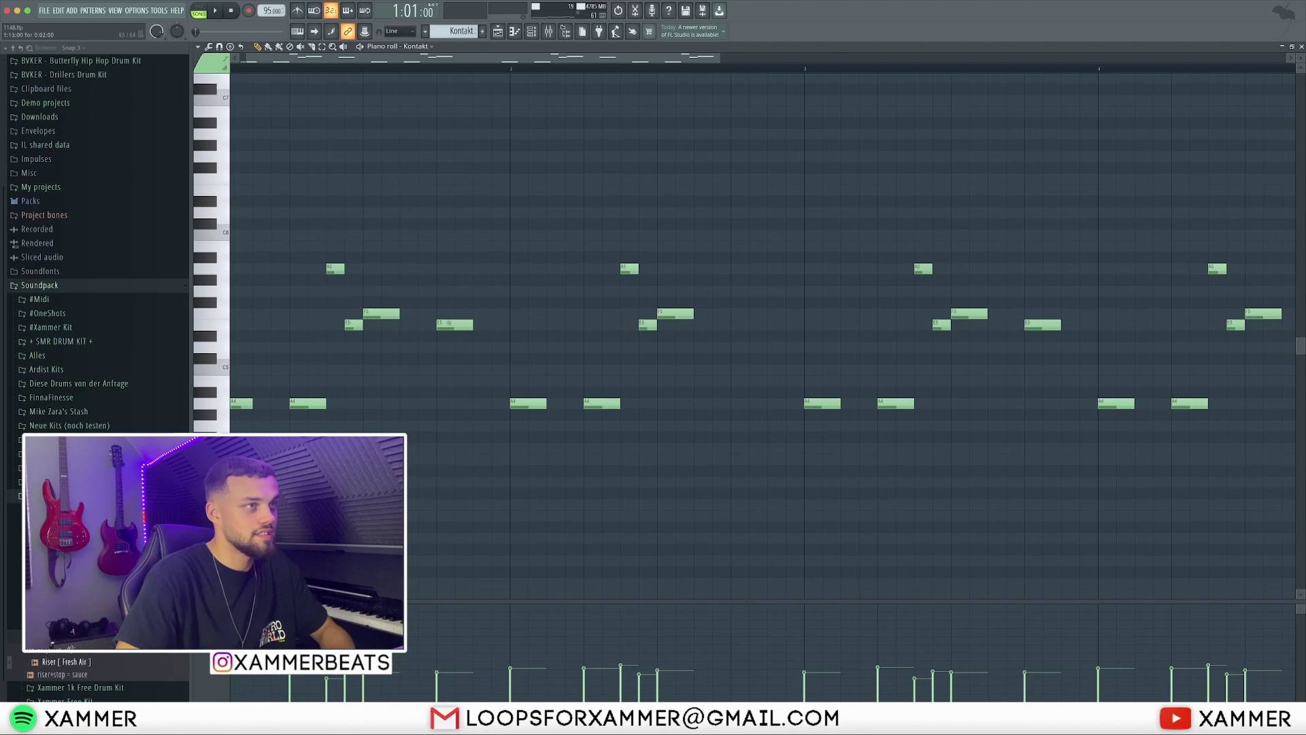
pyautogui.scroll(-3, 451, 338)
pyautogui.moveTo(626, 453); pyautogui.dragTo(220, 162)
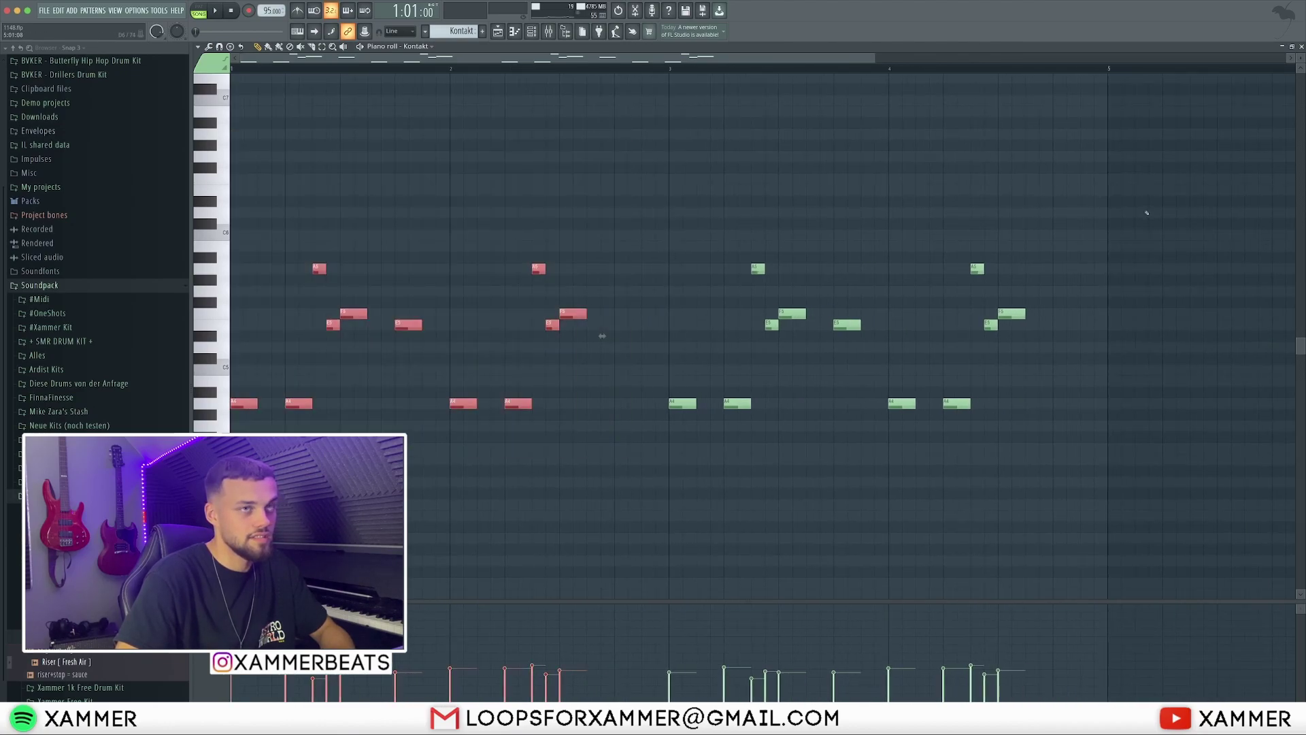
pyautogui.press('space')
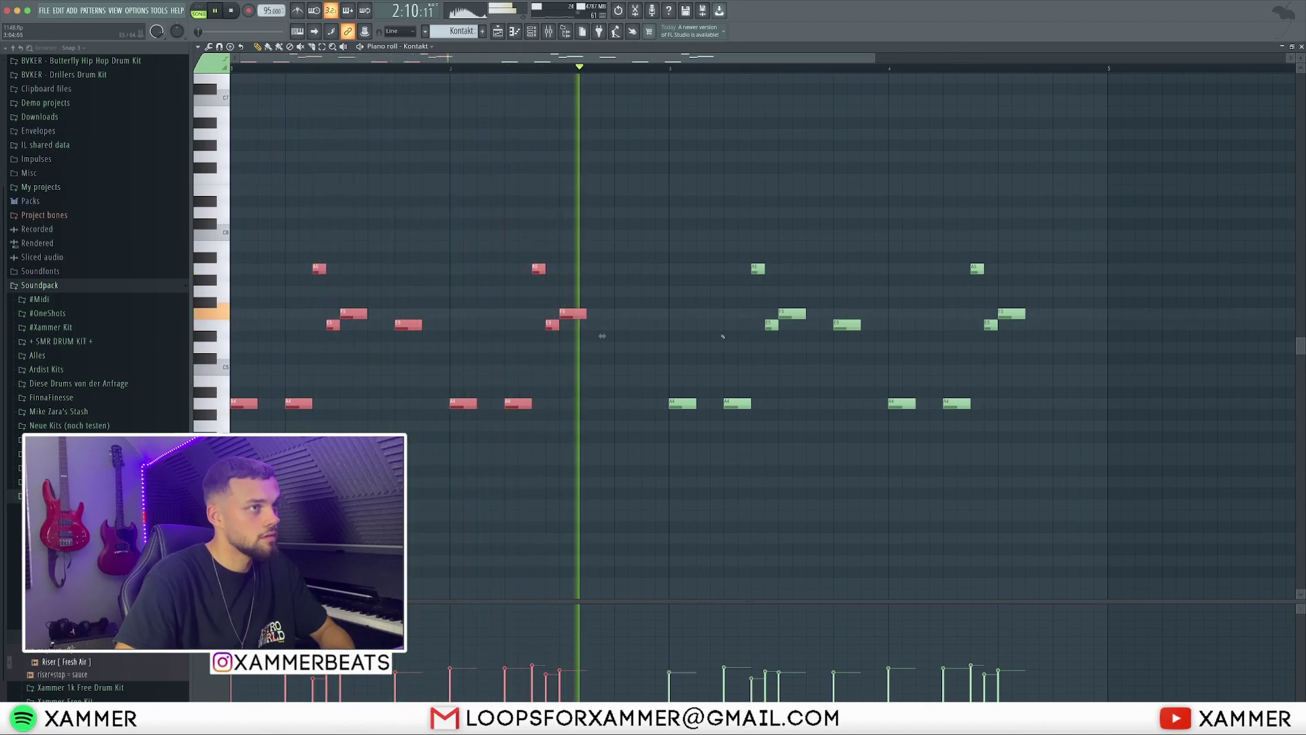
pyautogui.press('space')
# Return to the playlist, unmute the TrackGod track below Kontakt and open its pattern in the piano roll
pyautogui.click(498, 32)
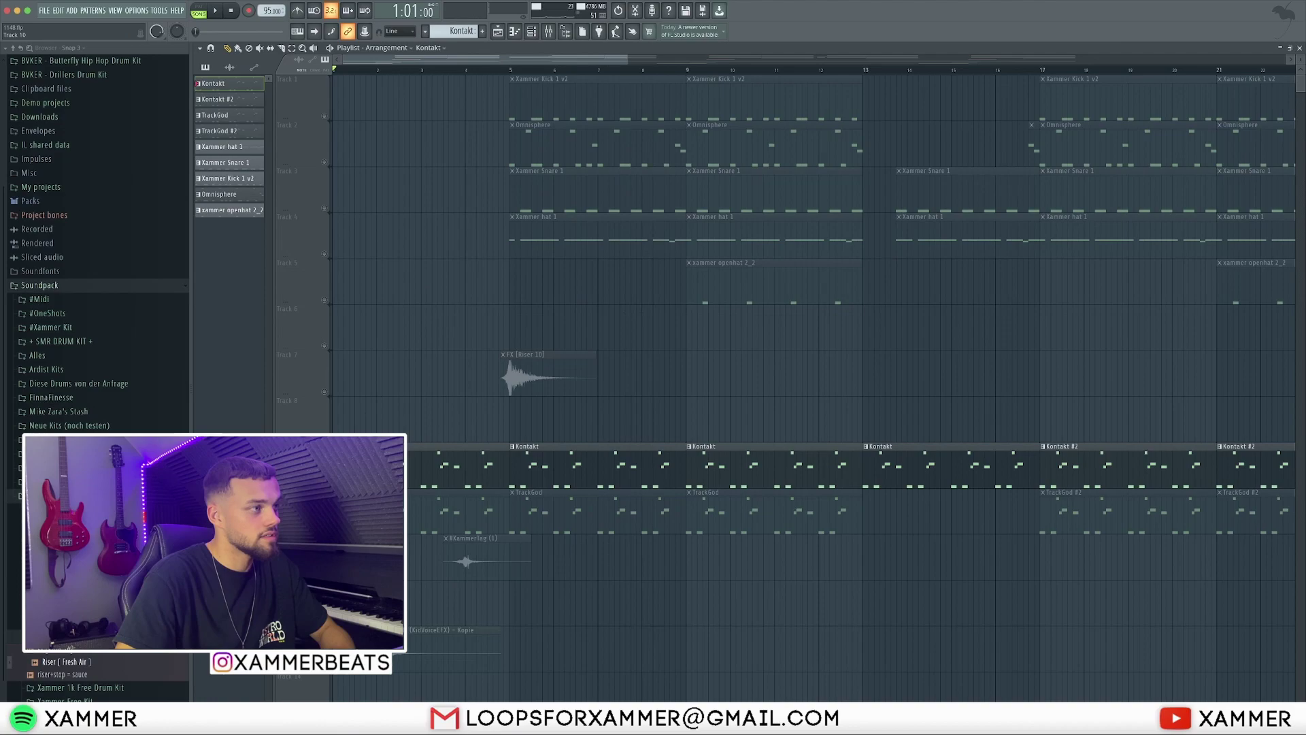
pyautogui.click(324, 529)
pyautogui.doubleClick(450, 512)
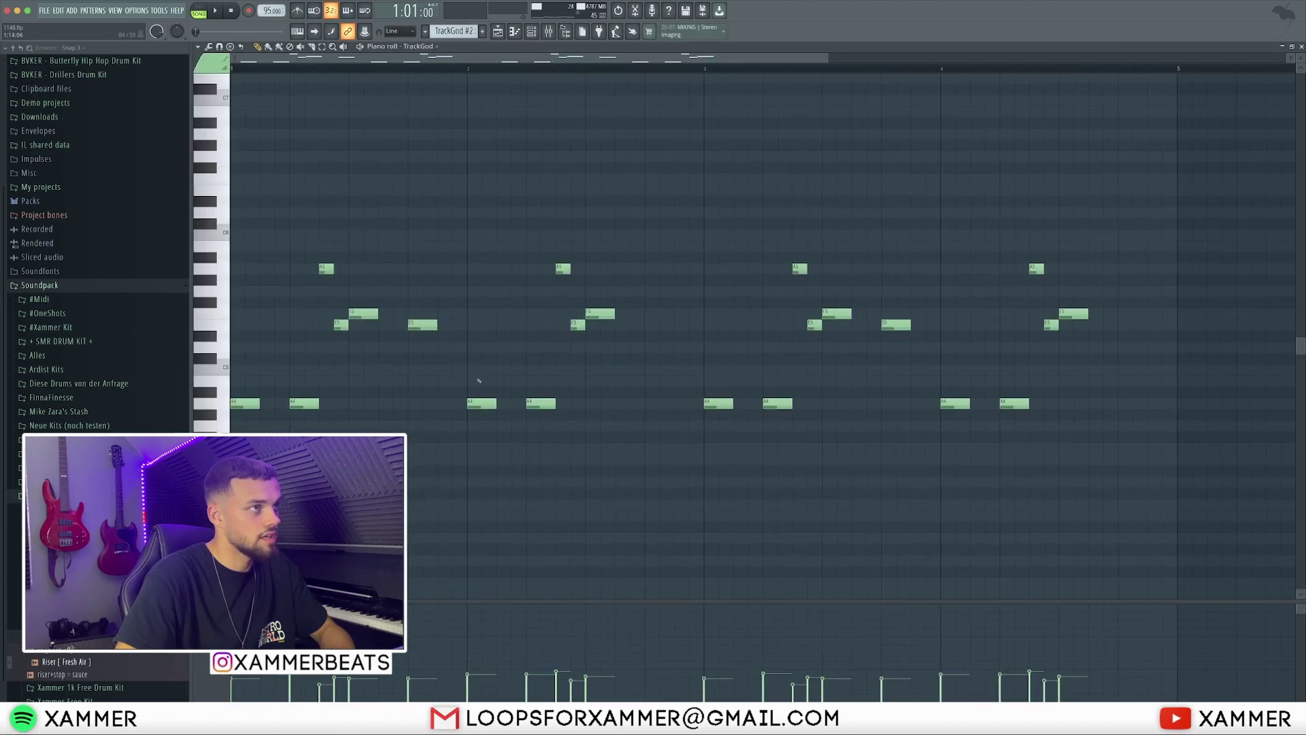
# Play the melody and briefly solo the TrackGod channel in the mixer to hear it alone
pyautogui.click(548, 32)
pyautogui.click(549, 32)
pyautogui.press('space')
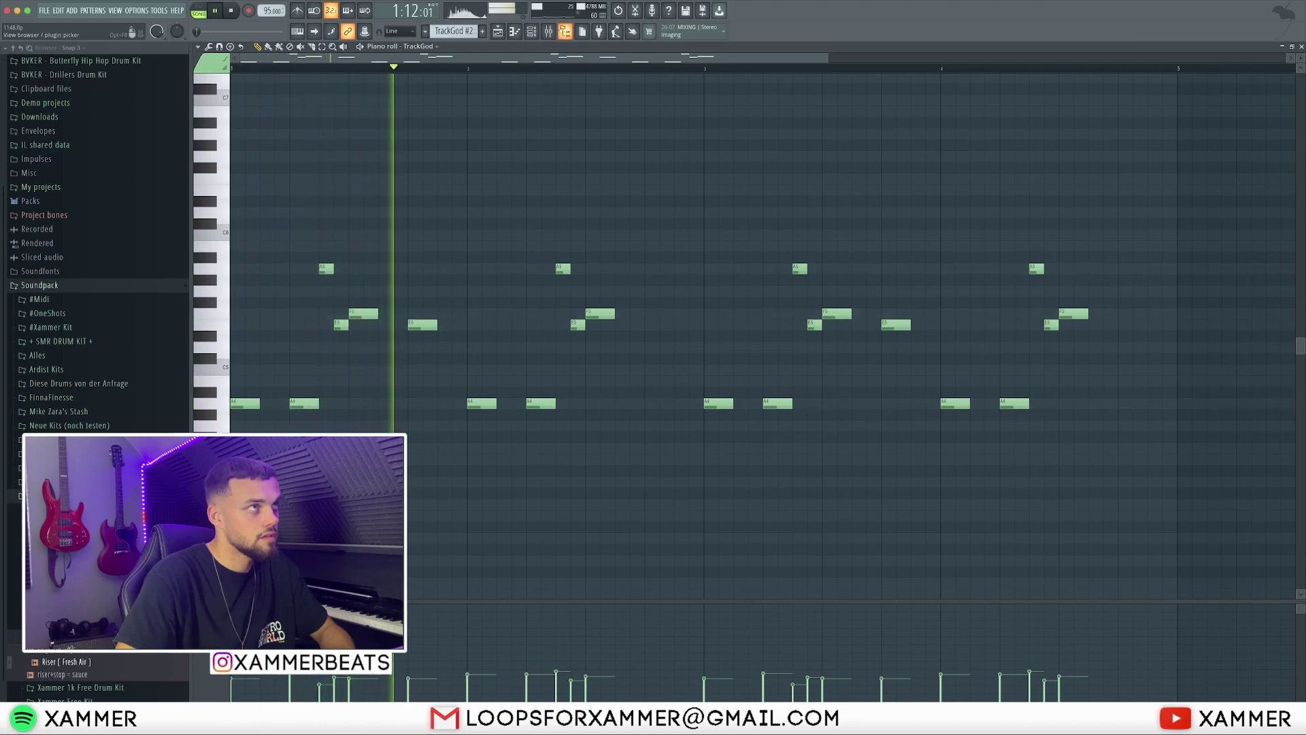
pyautogui.click(548, 32)
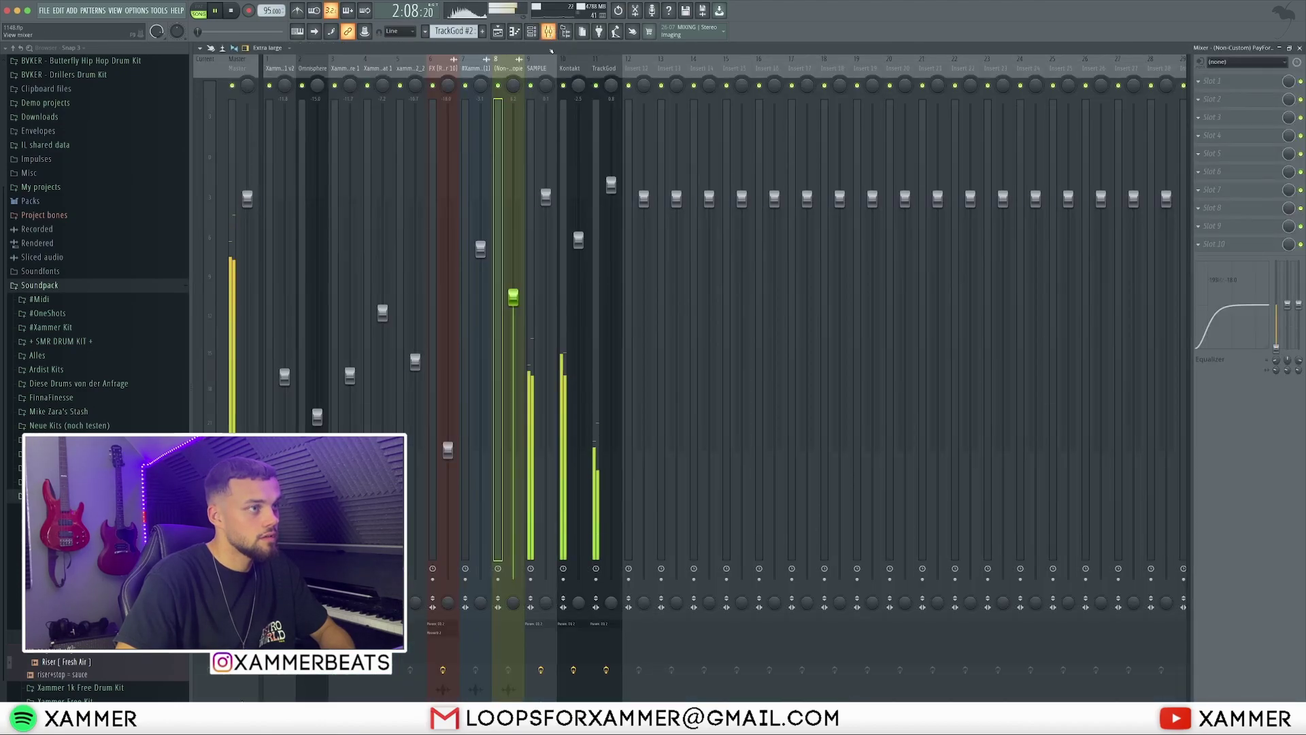
pyautogui.rightClick(596, 86)
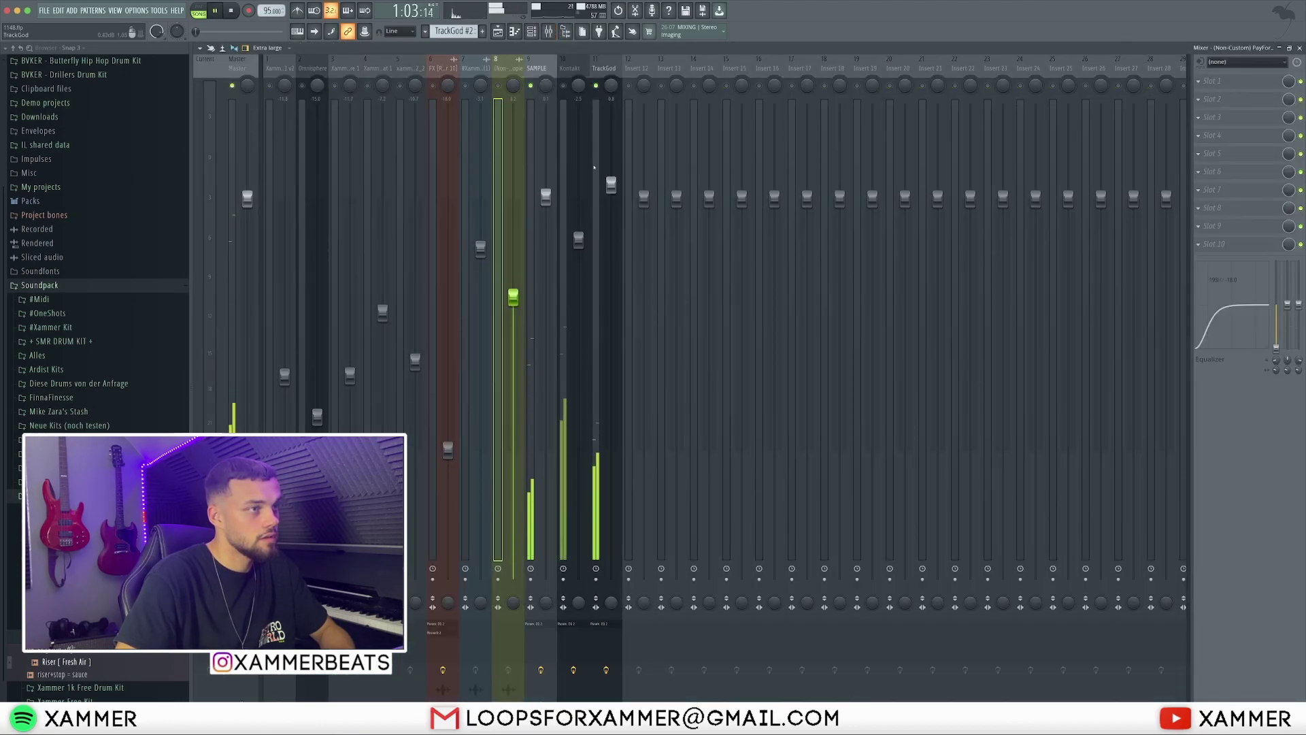
pyautogui.press('space')
pyautogui.rightClick(596, 86)
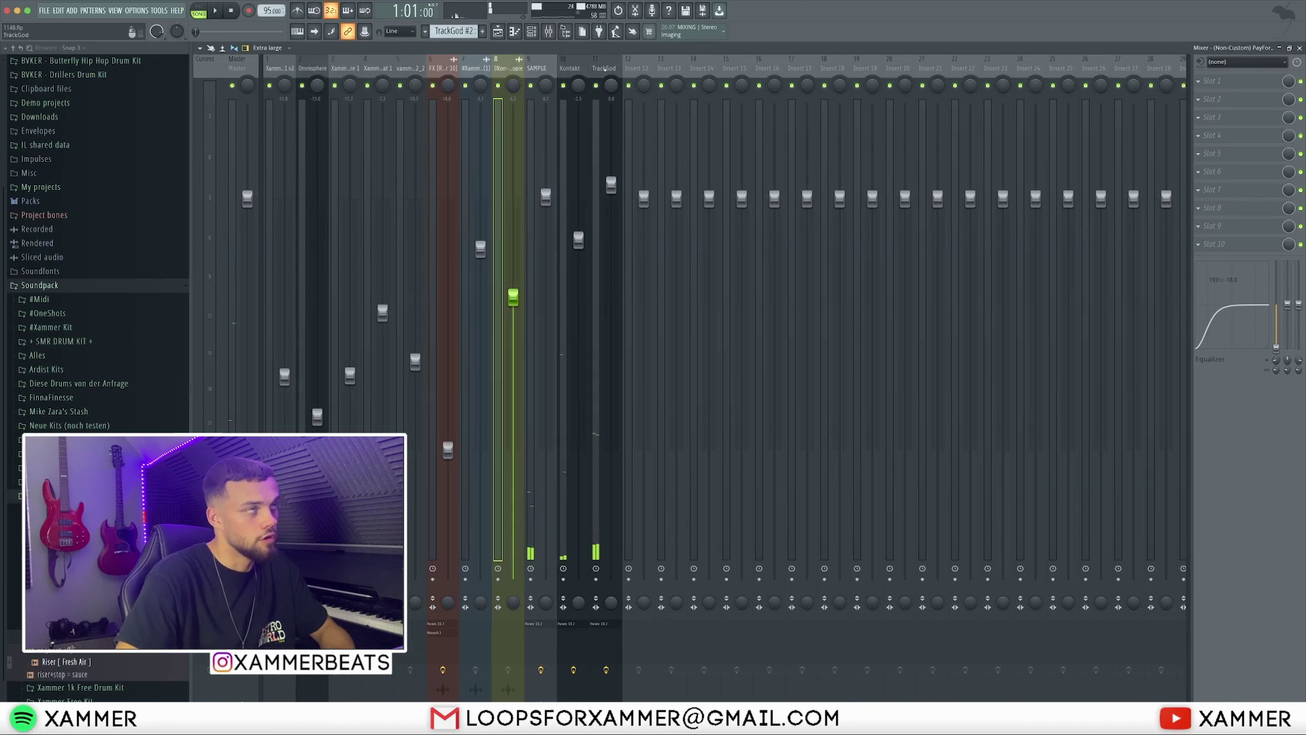
# Return to the playlist arrangement and move the playback position to the start of bar 5
pyautogui.click(498, 31)
pyautogui.scroll(-4, 539, 373)
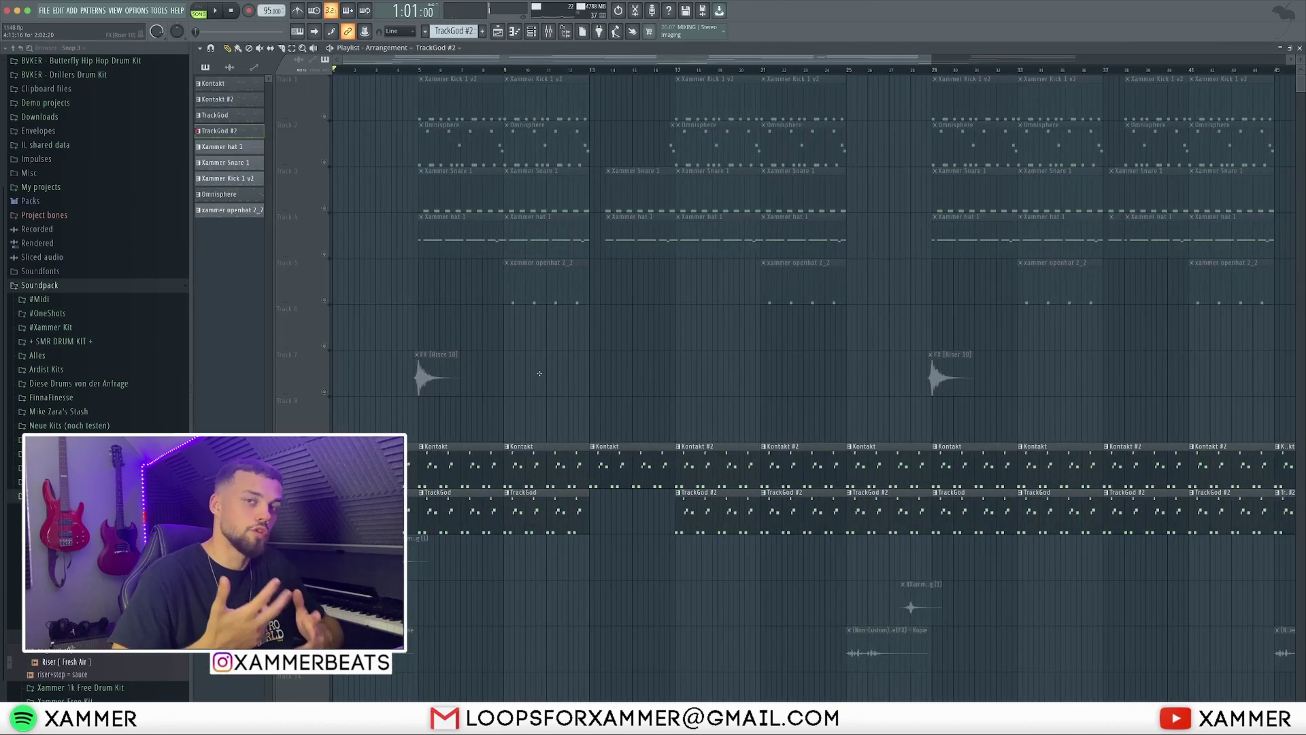
pyautogui.scroll(4, 356, 558)
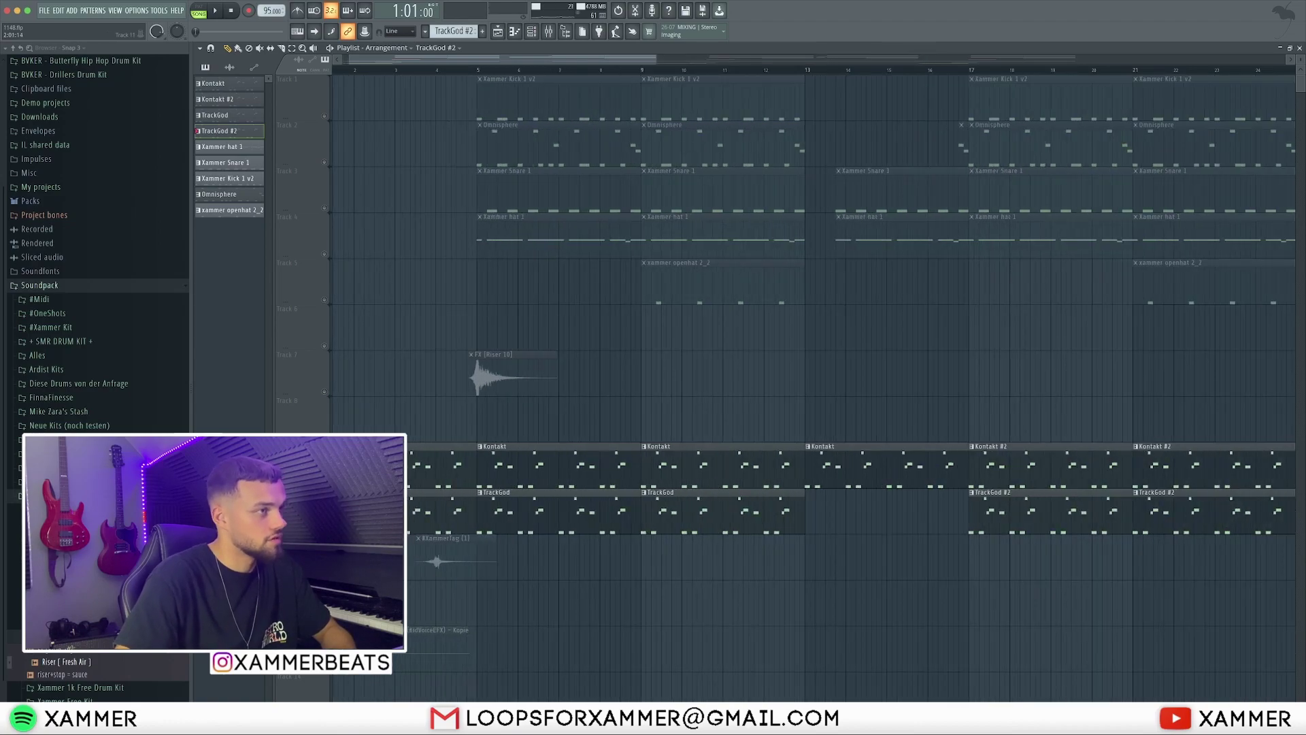
pyautogui.scroll(-3, 355, 558)
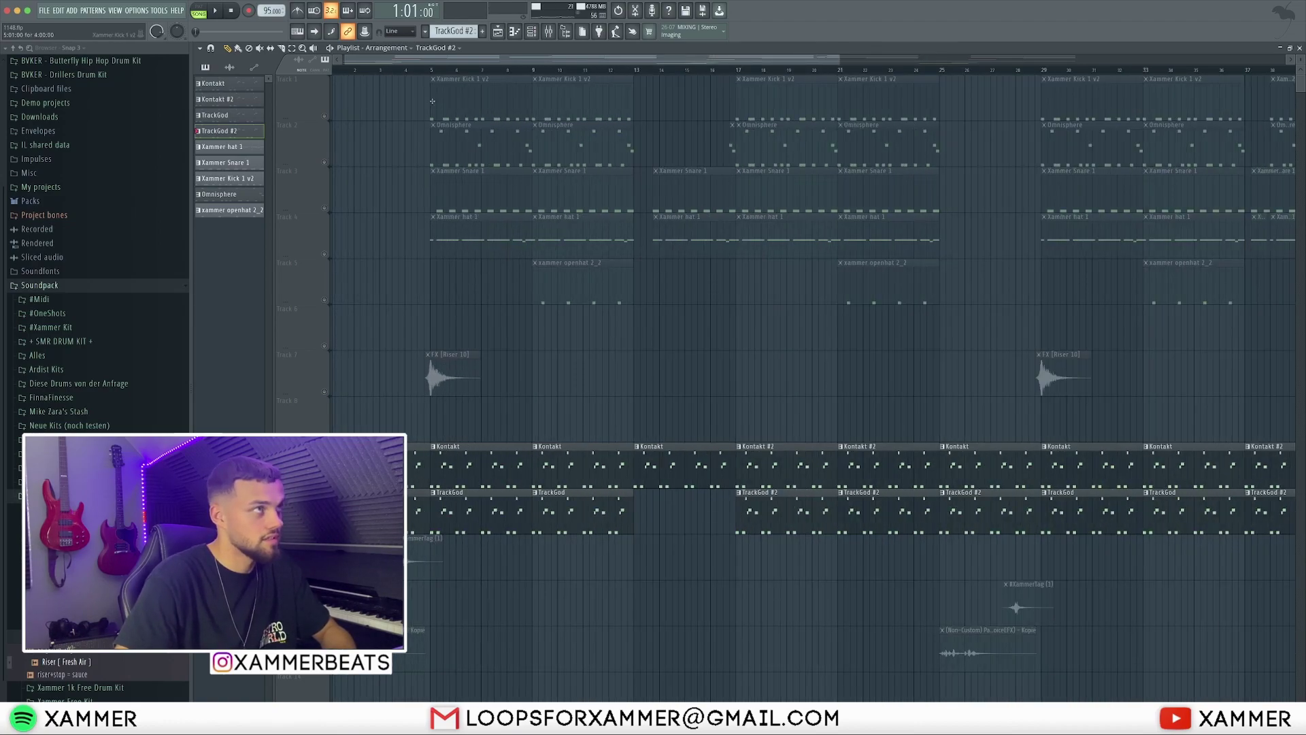
pyautogui.click(331, 256)
pyautogui.moveTo(433, 59); pyautogui.dragTo(432, 60)
pyautogui.click(426, 69)
# Unmute the snare on Track 3 and open the Xammer Snare 1 pattern in the piano roll
pyautogui.click(325, 208)
pyautogui.click(324, 254)
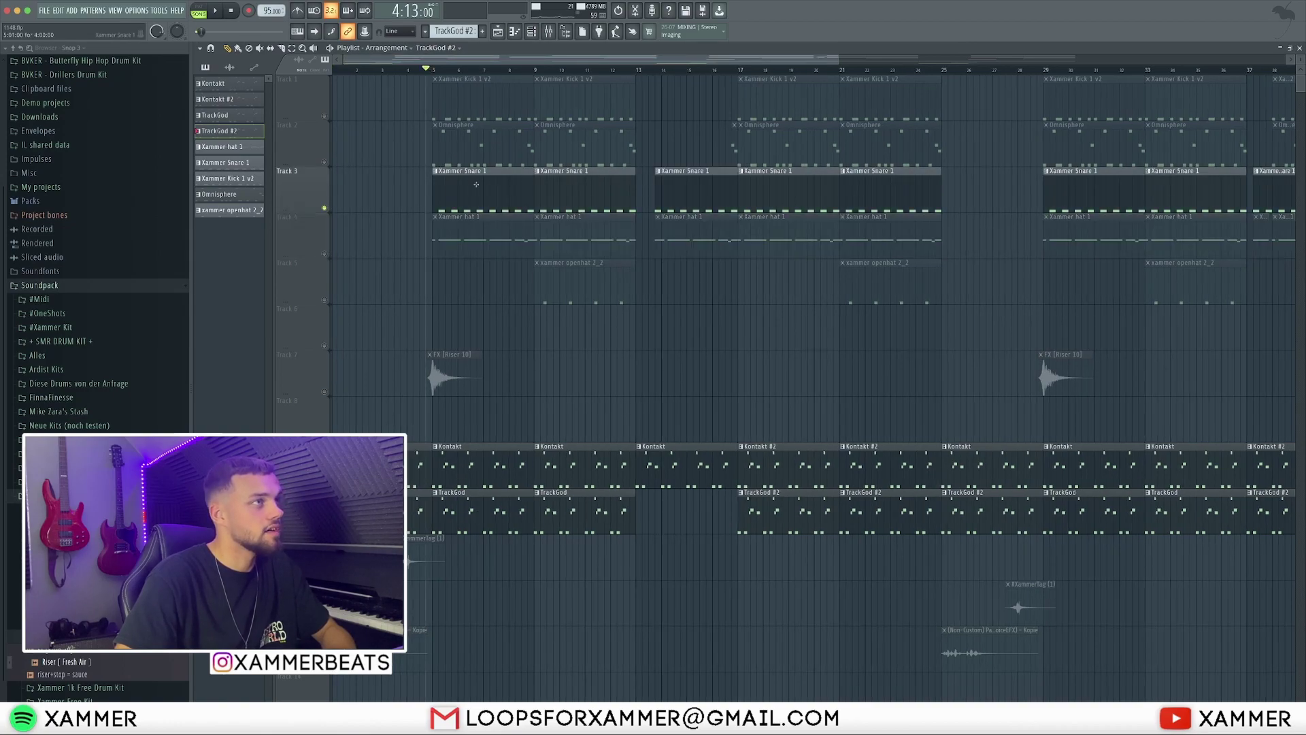
pyautogui.doubleClick(591, 211)
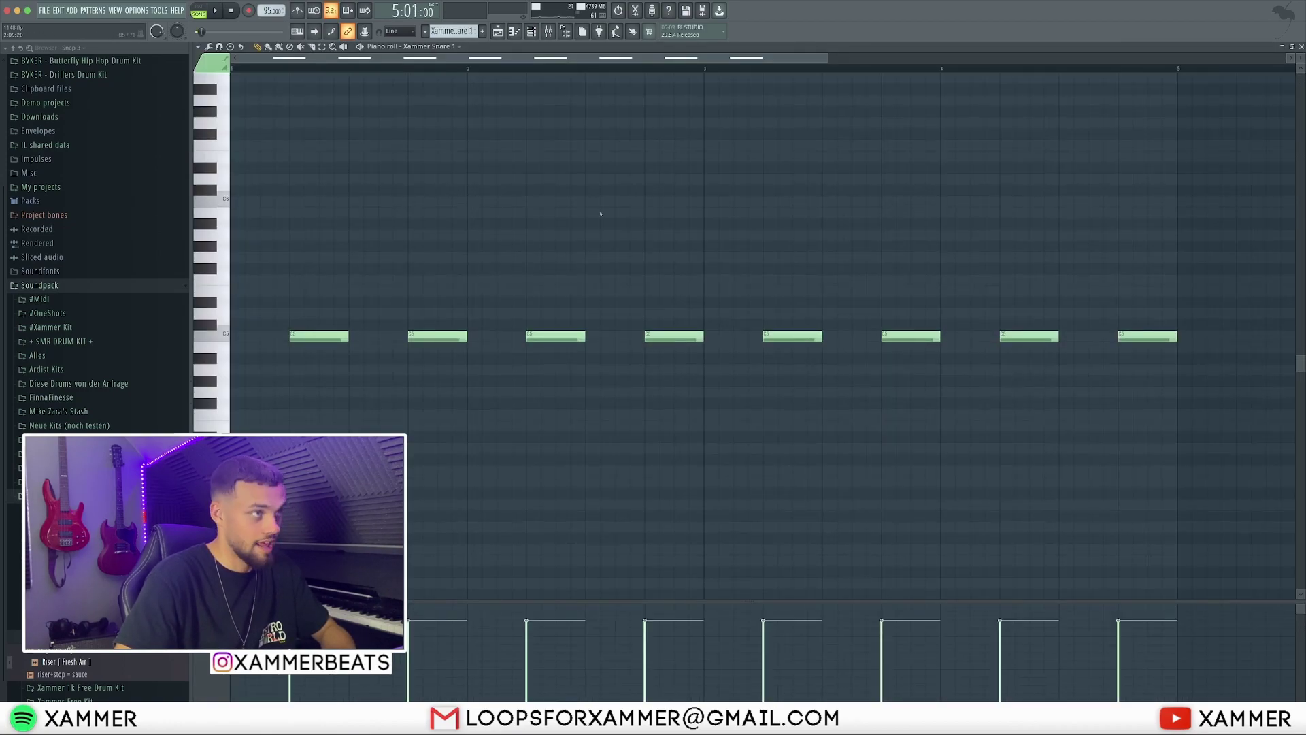
# Unmute the hi-hat on Track 4 and open the Xammer hat 1 pattern in the piano roll
pyautogui.click(498, 32)
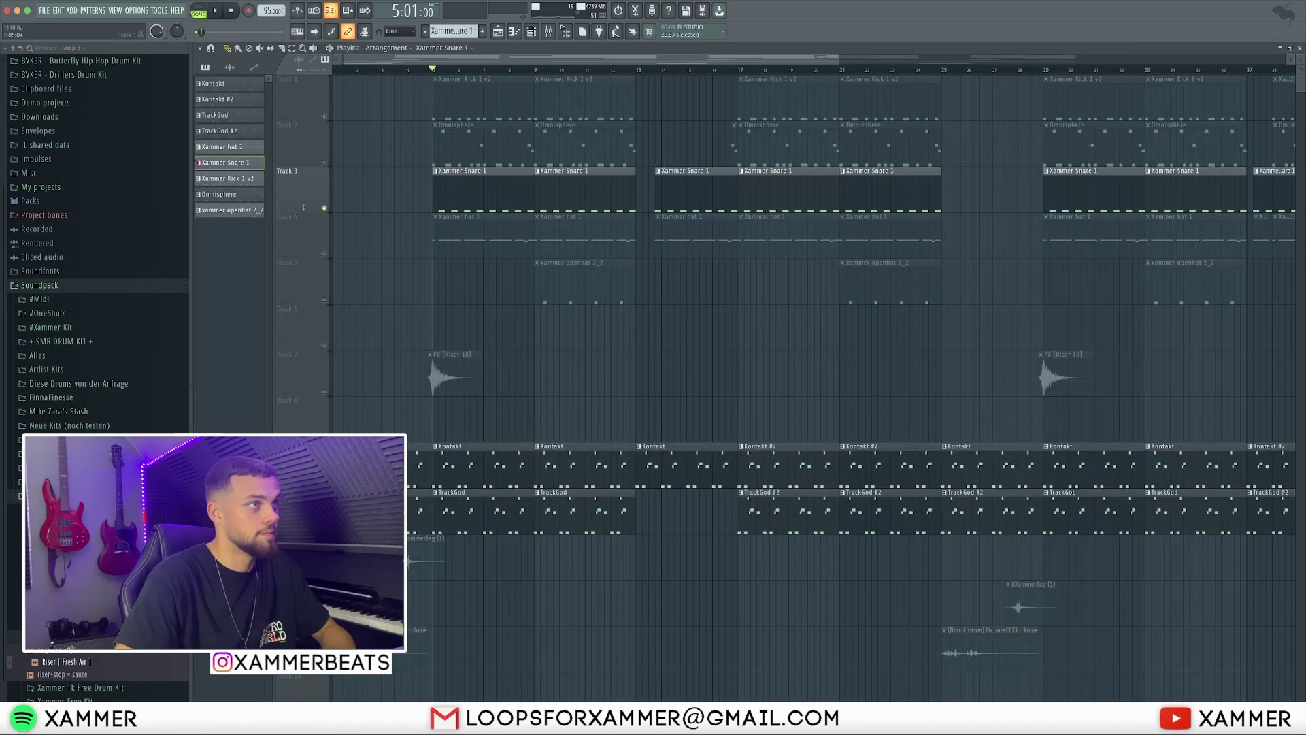
pyautogui.doubleClick(503, 249)
pyautogui.hscroll(-5, 449, 267)
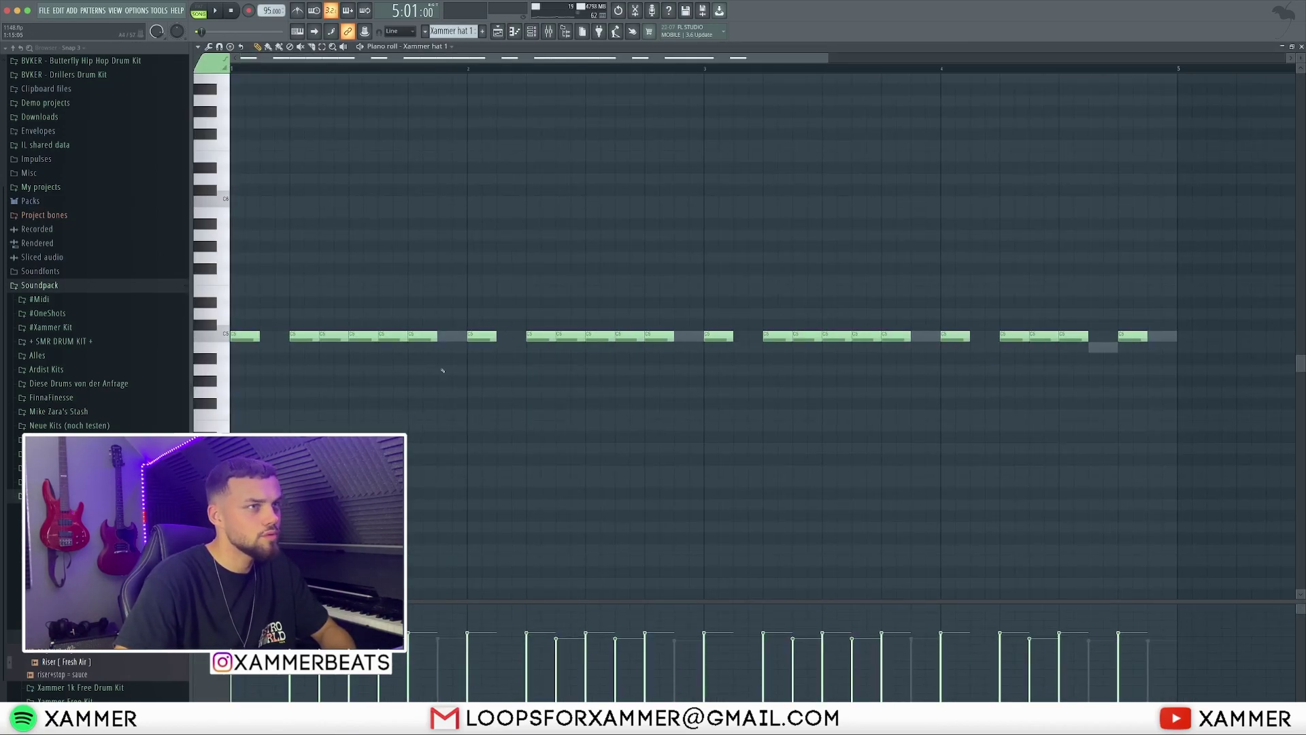
pyautogui.scroll(-1, 266, 350)
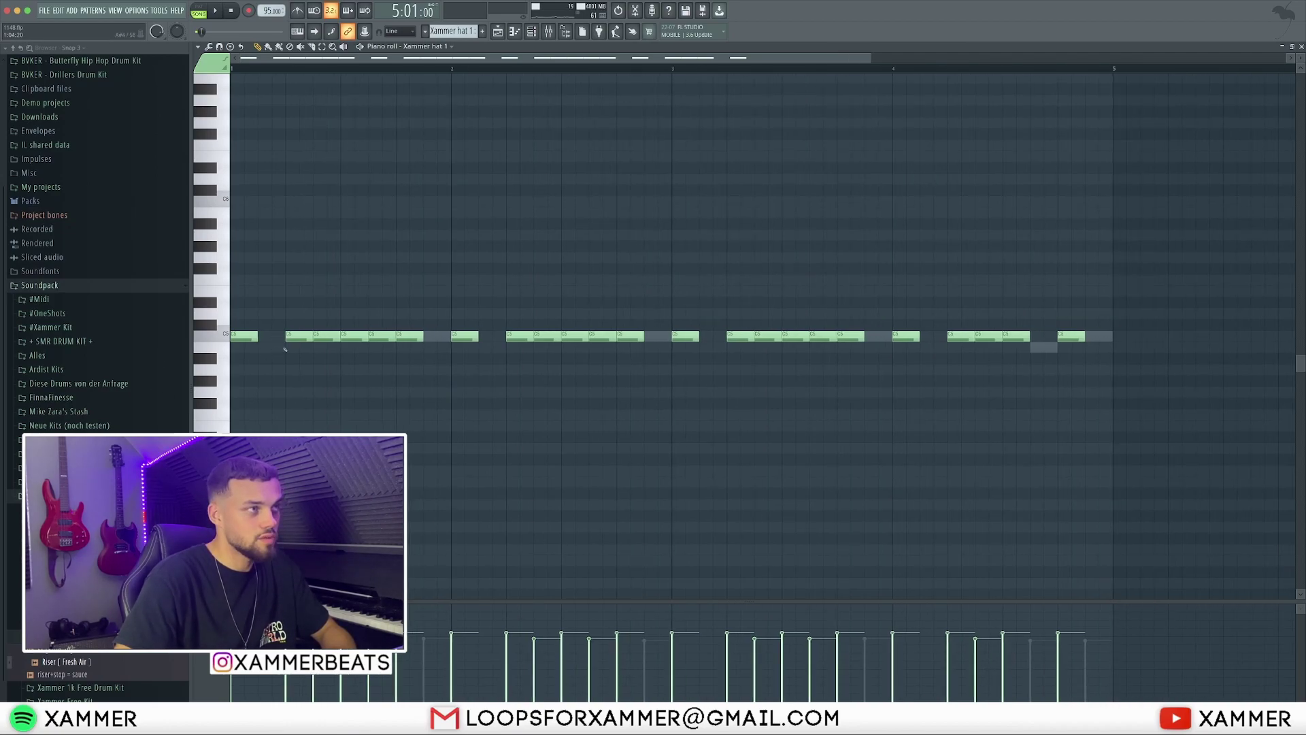
# Switch the piano roll to the Xammer hat 1 #2 channel and select its first note and last two notes for inspection
pyautogui.click(427, 47)
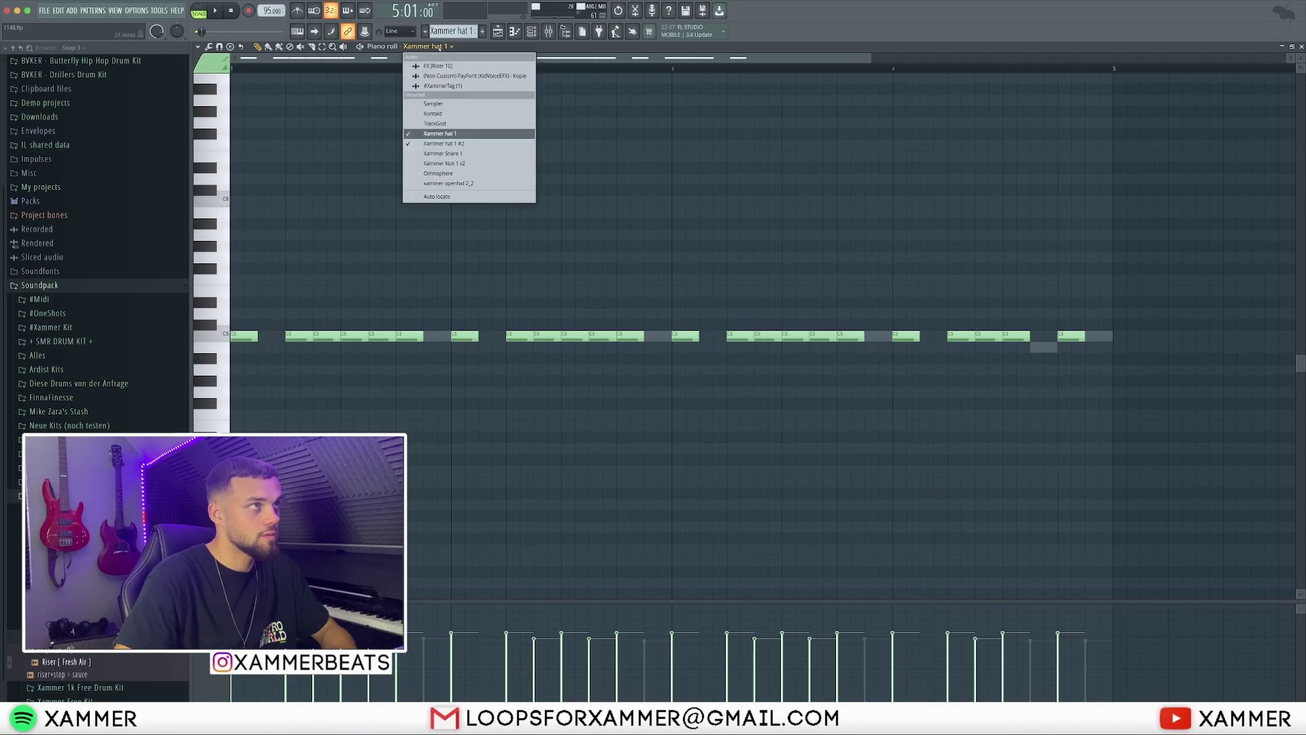
pyautogui.click(465, 143)
pyautogui.moveTo(1203, 396); pyautogui.dragTo(398, 292)
pyautogui.moveTo(457, 353); pyautogui.dragTo(386, 311)
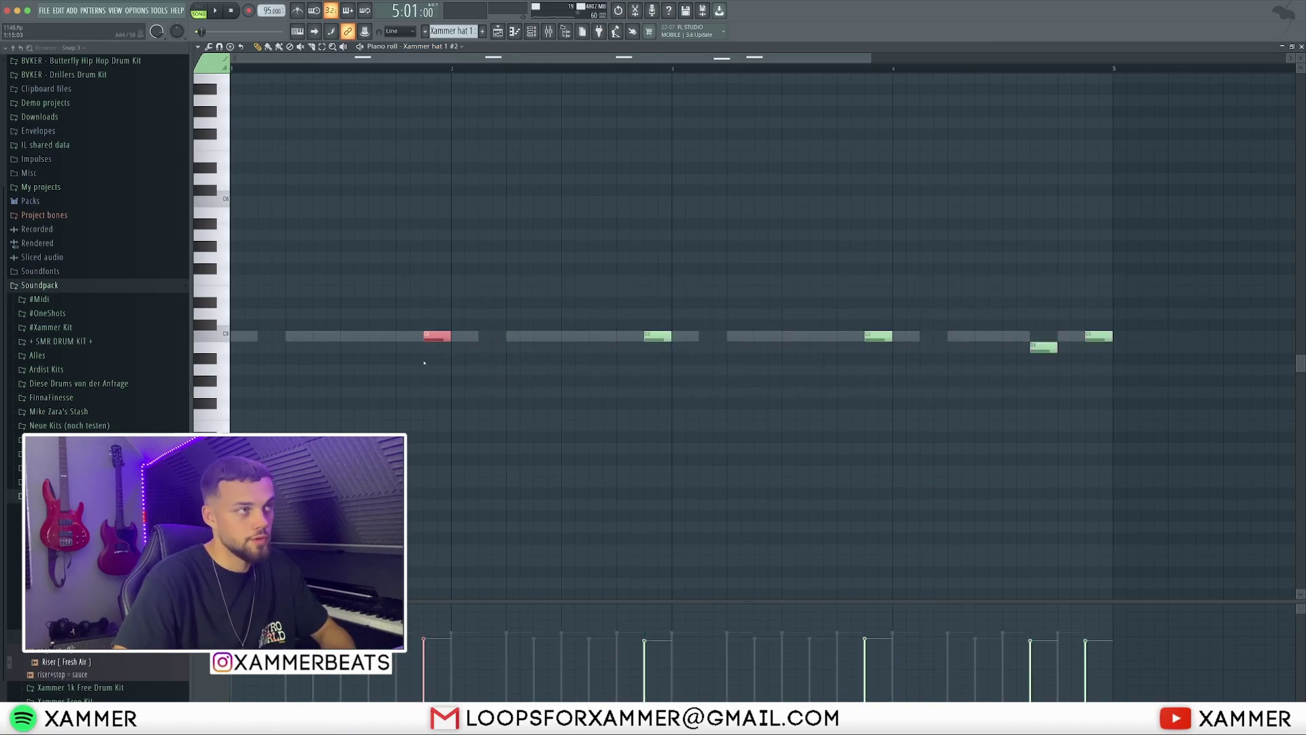
pyautogui.moveTo(1032, 368); pyautogui.dragTo(1029, 298)
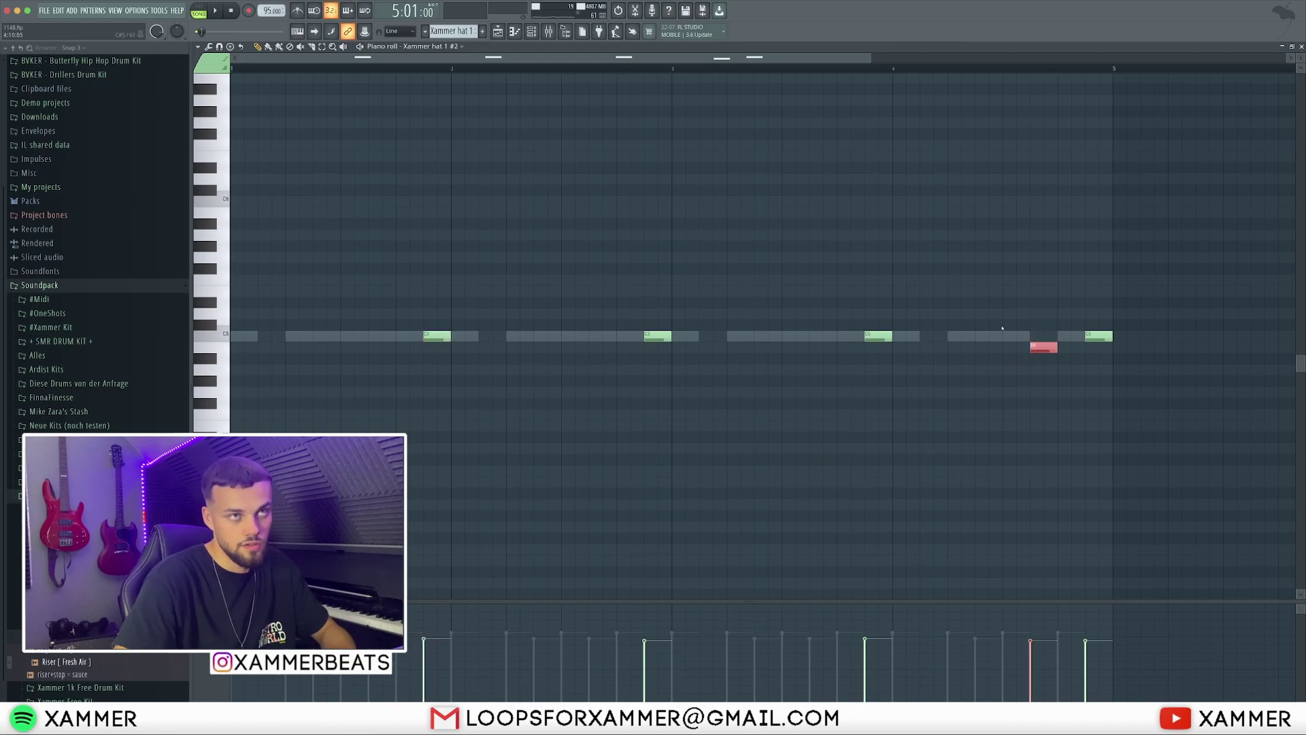
pyautogui.moveTo(1115, 387); pyautogui.dragTo(1047, 319)
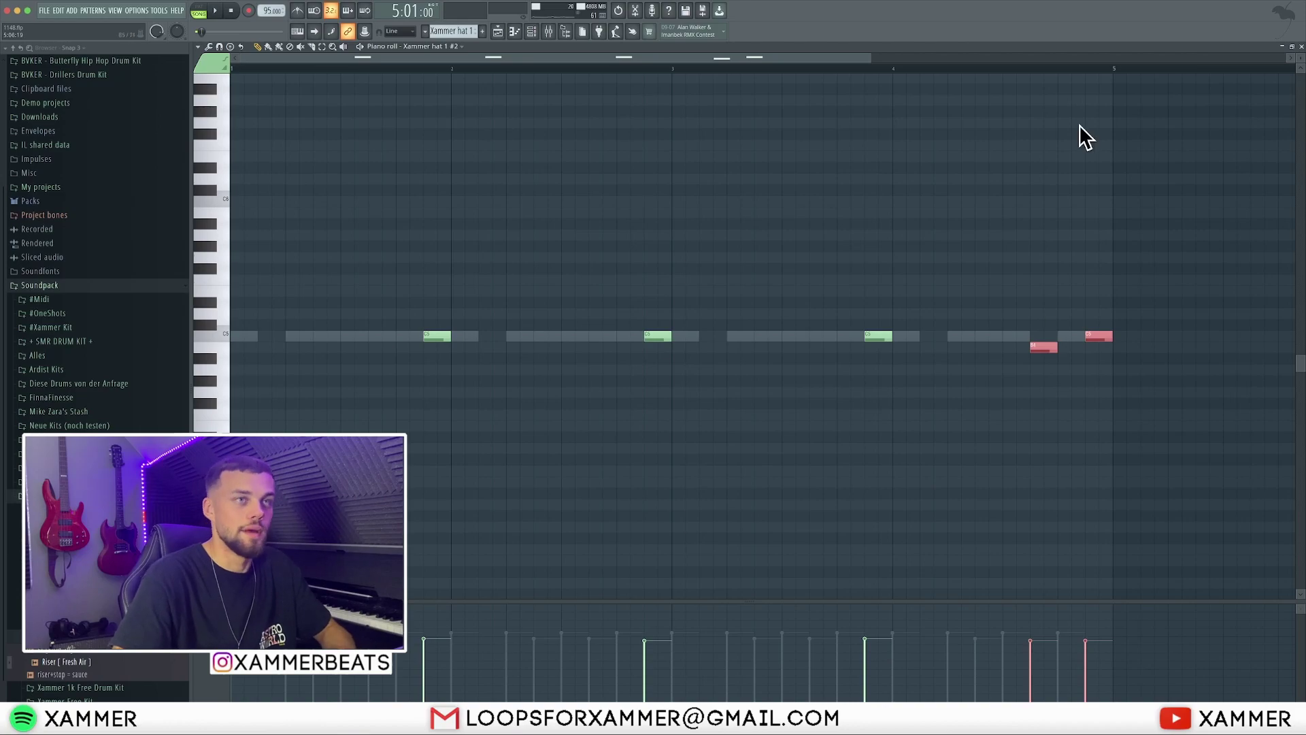
# Return to the playlist and play the melody, snare and hi-hat together from bar 5
pyautogui.press('F5')
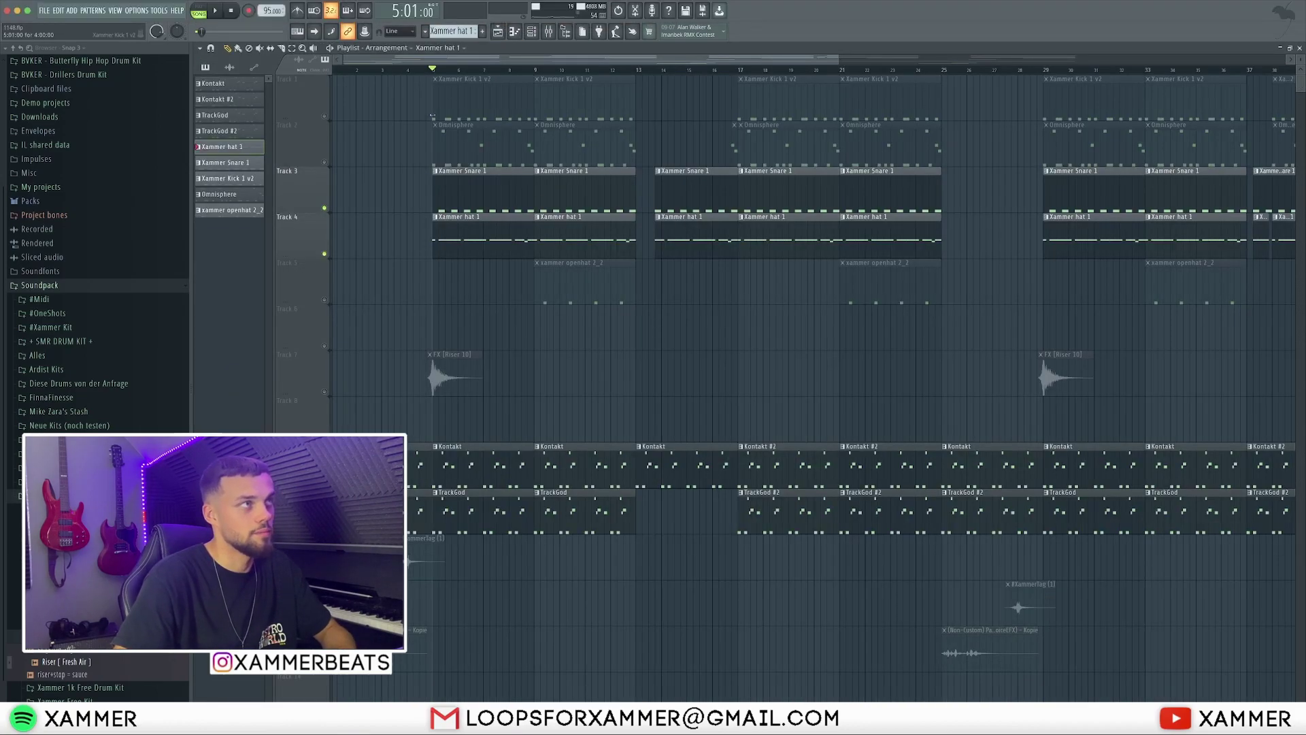
pyautogui.scroll(3, 370, 356)
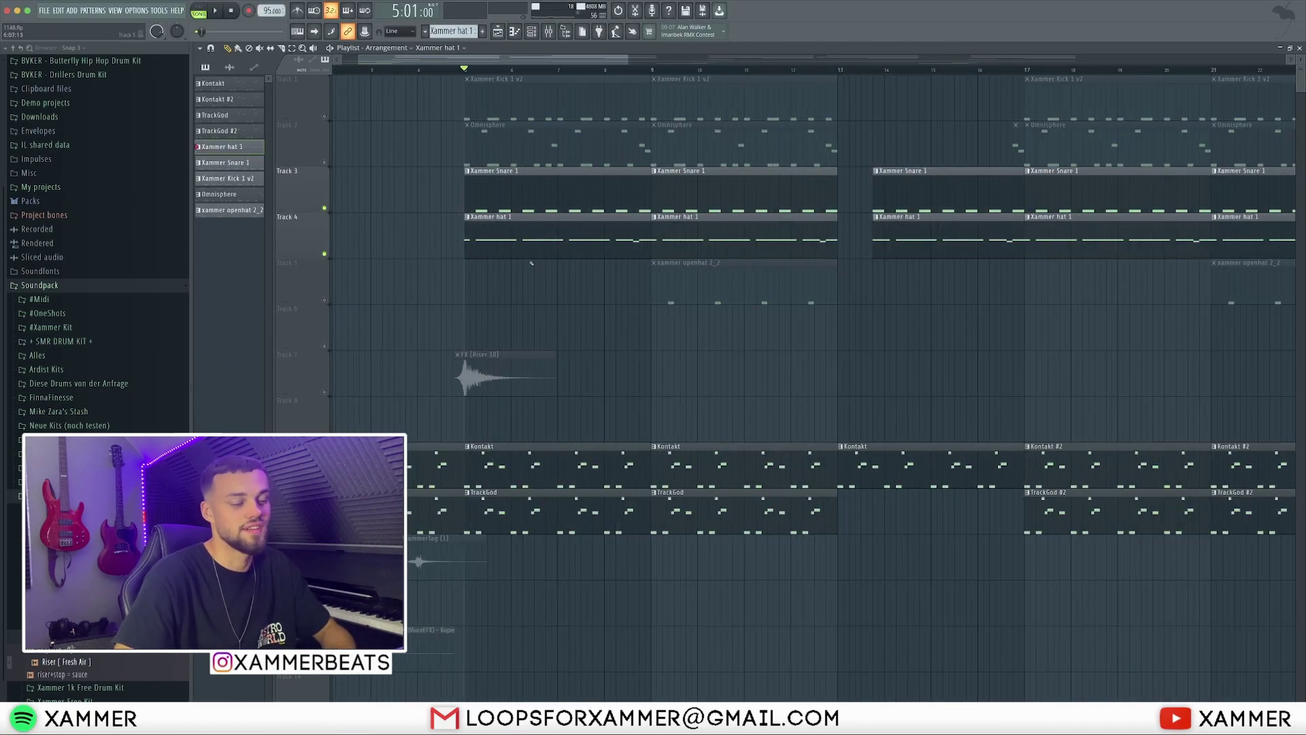
pyautogui.press('space')
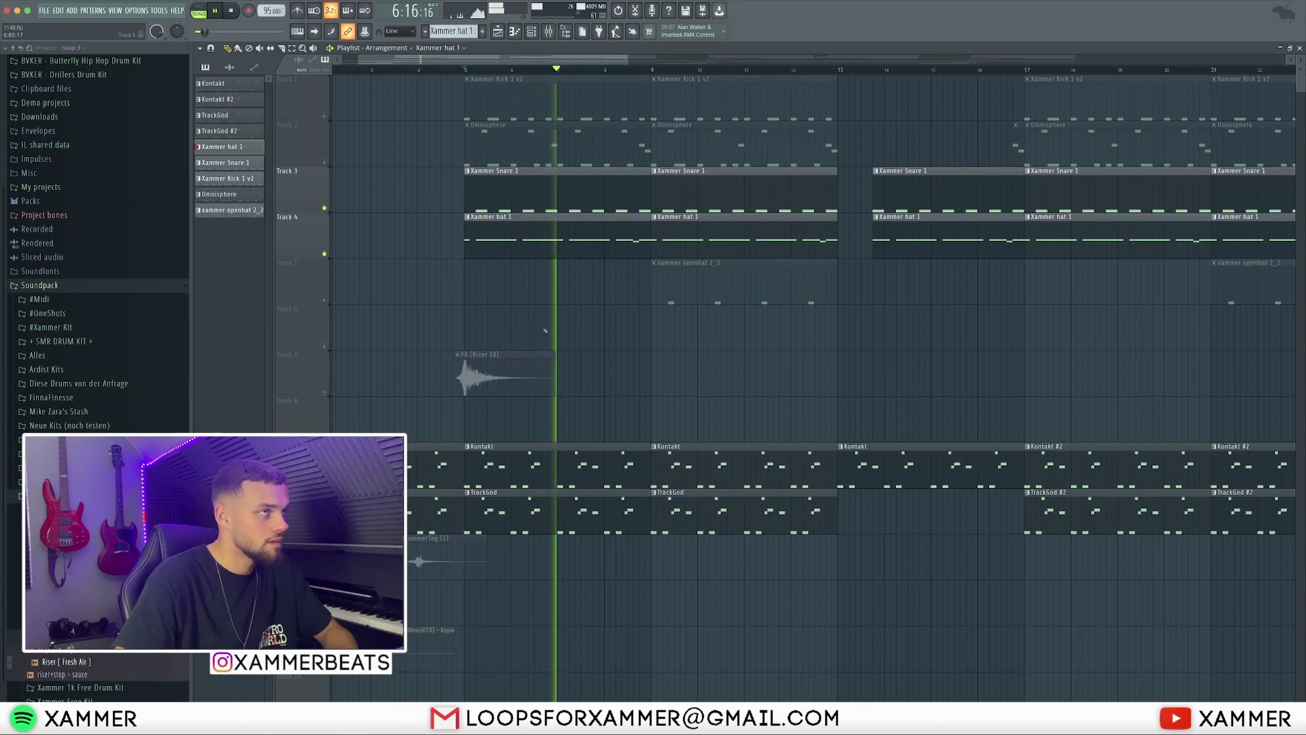
pyautogui.press('space')
# Unmute the Omnisphere bass on Track 2 and open its pattern in the piano roll
pyautogui.click(325, 162)
pyautogui.click(505, 140)
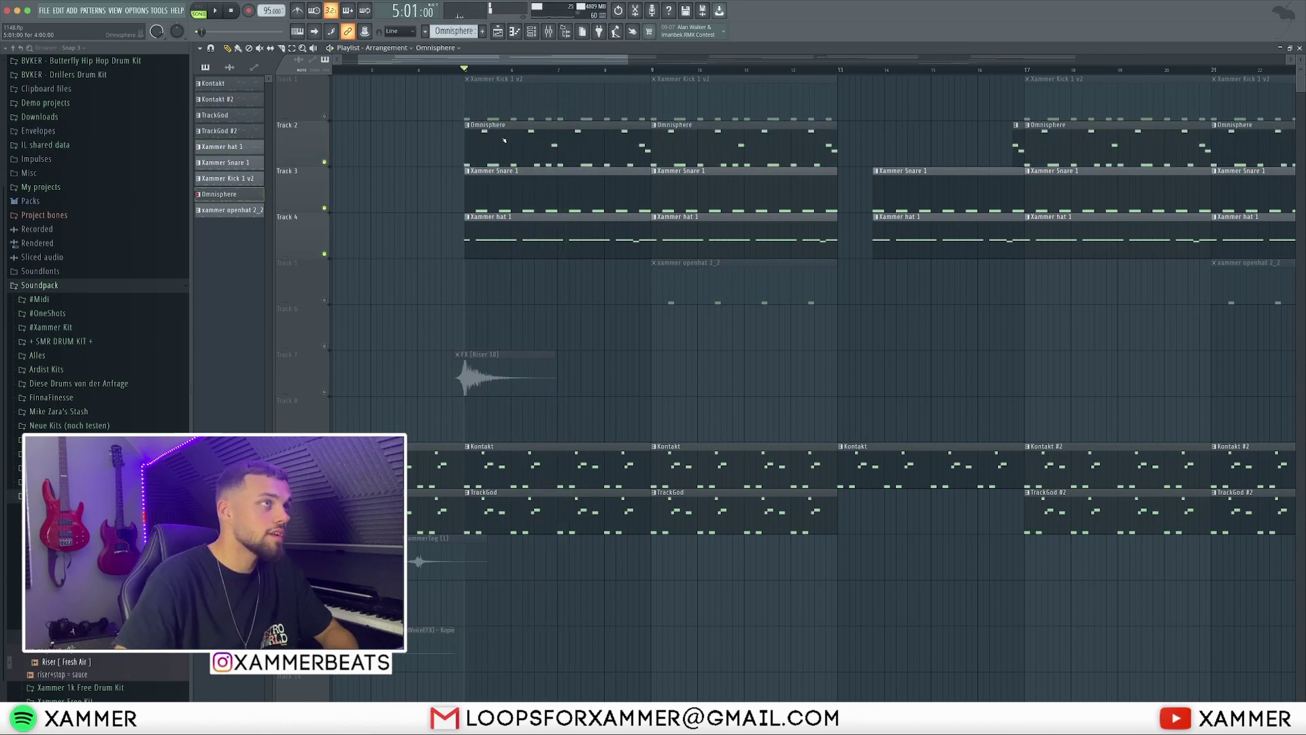
pyautogui.doubleClick(500, 142)
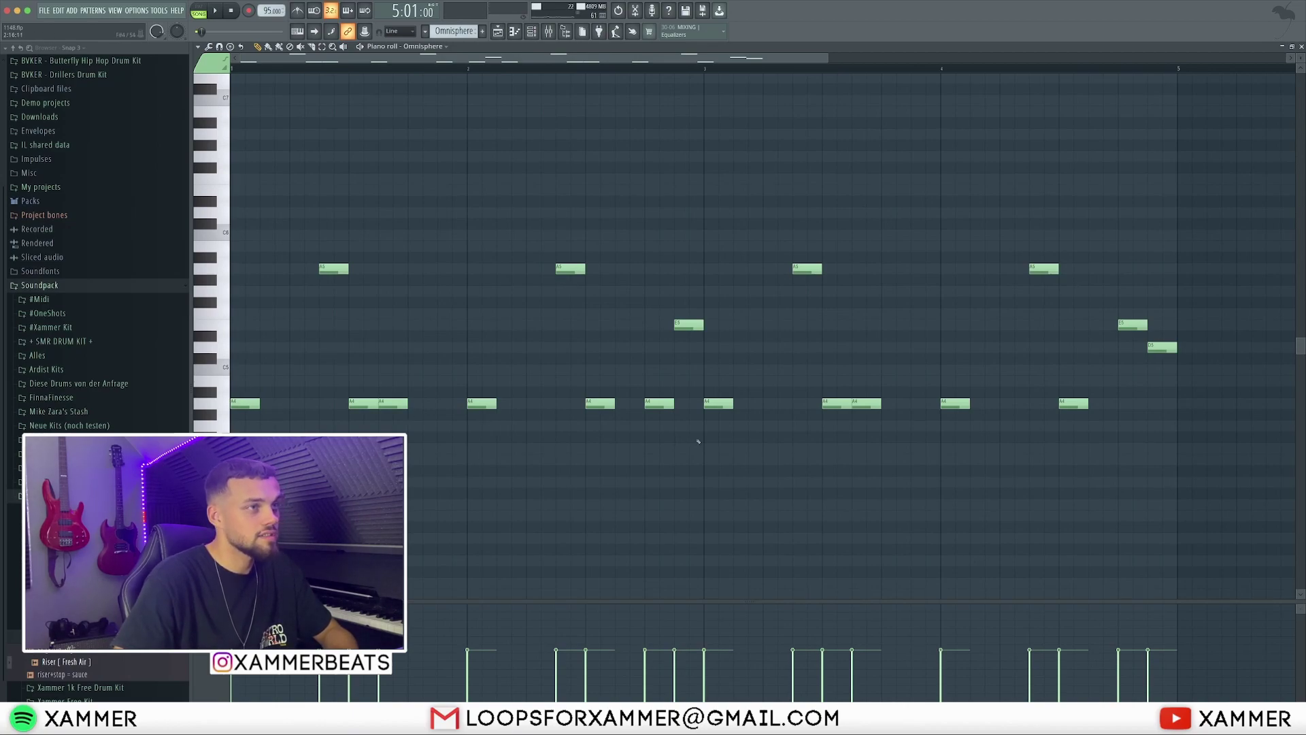
# Select the low root notes in the first two bars of the Omnisphere pattern to examine their rhythm
pyautogui.moveTo(682, 422); pyautogui.dragTo(229, 375)
pyautogui.moveTo(297, 423); pyautogui.dragTo(226, 352)
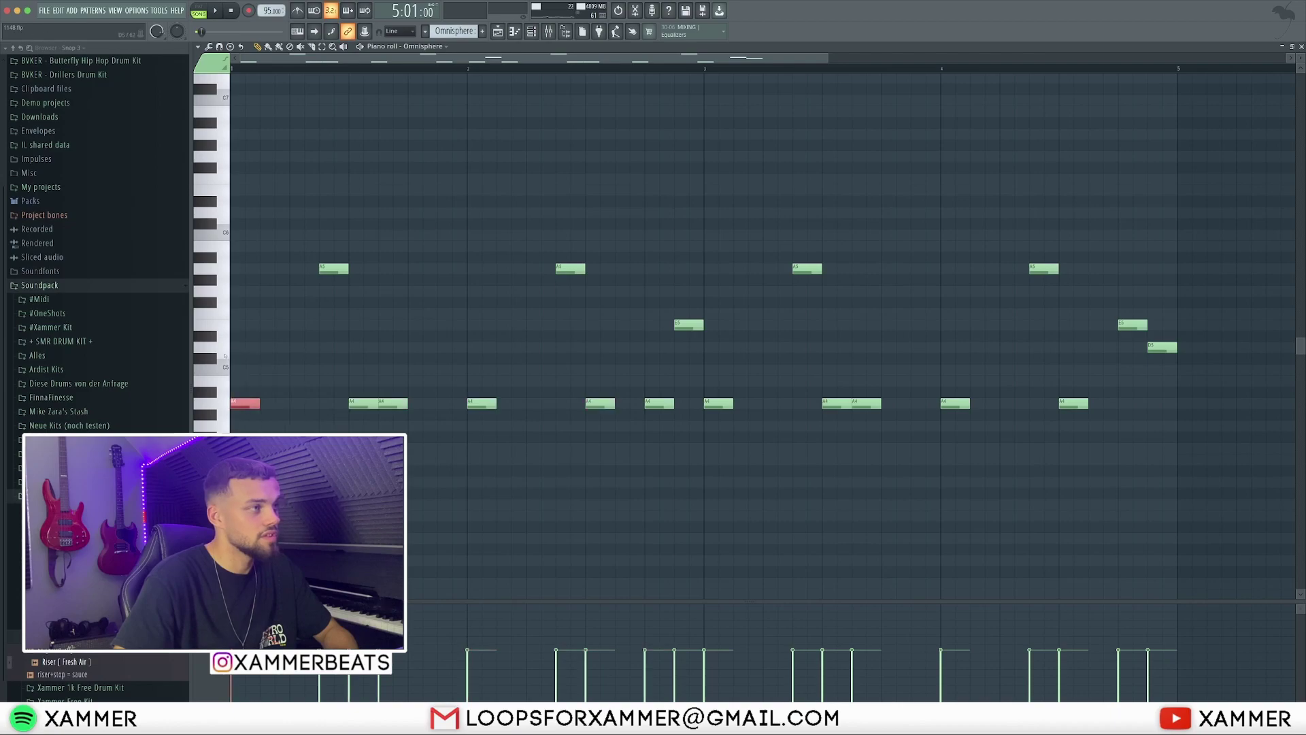
pyautogui.moveTo(375, 426); pyautogui.dragTo(404, 346)
pyautogui.moveTo(491, 459); pyautogui.dragTo(482, 389)
pyautogui.moveTo(611, 427); pyautogui.dragTo(584, 394)
pyautogui.moveTo(669, 427); pyautogui.dragTo(193, 389)
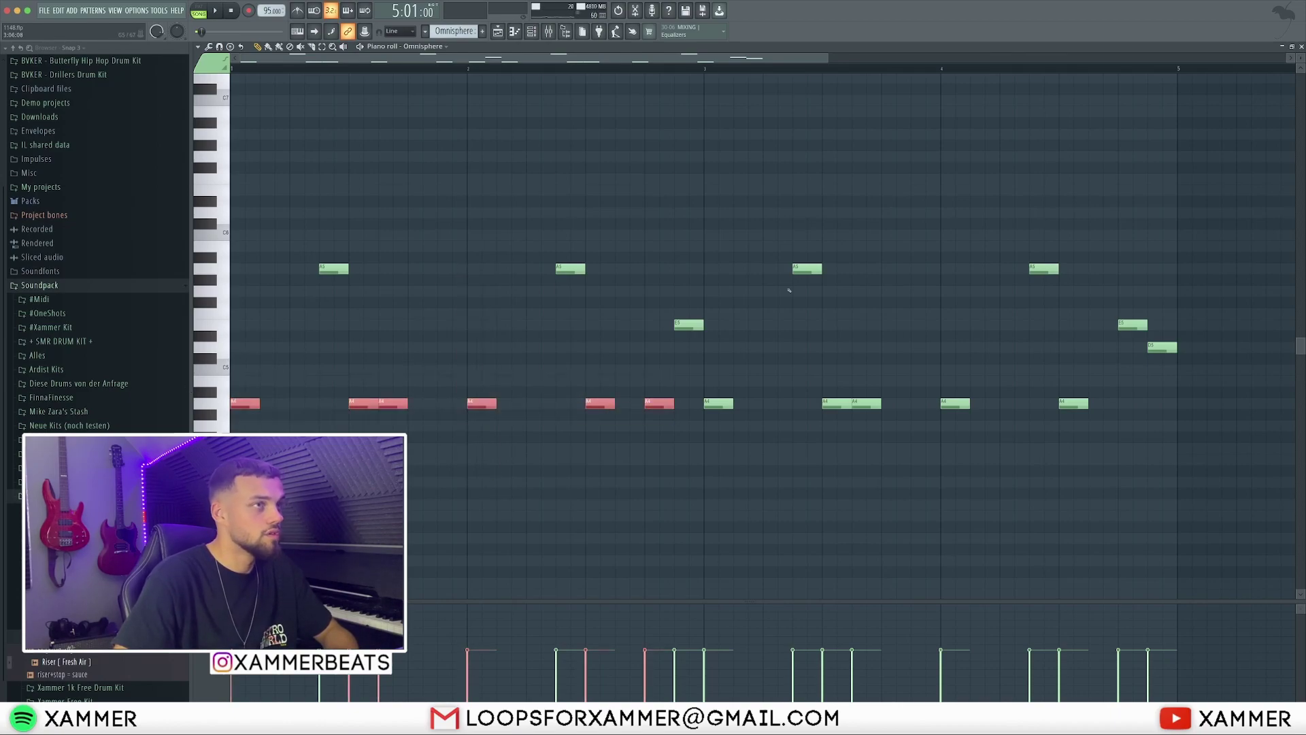
# Select the first high Omnisphere note and the two low notes following it in turn to compare them
pyautogui.moveTo(728, 332); pyautogui.dragTo(340, 269)
pyautogui.moveTo(391, 325); pyautogui.dragTo(239, 191)
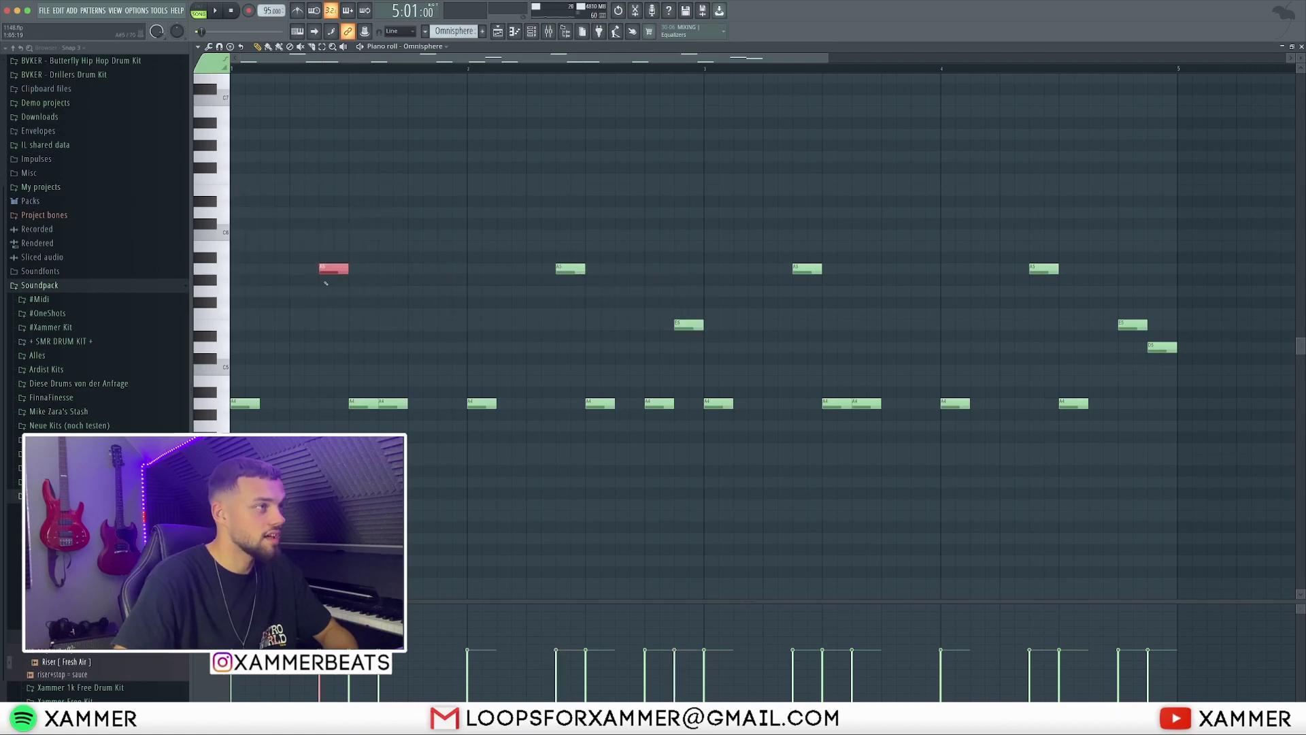
pyautogui.moveTo(399, 430); pyautogui.dragTo(368, 395)
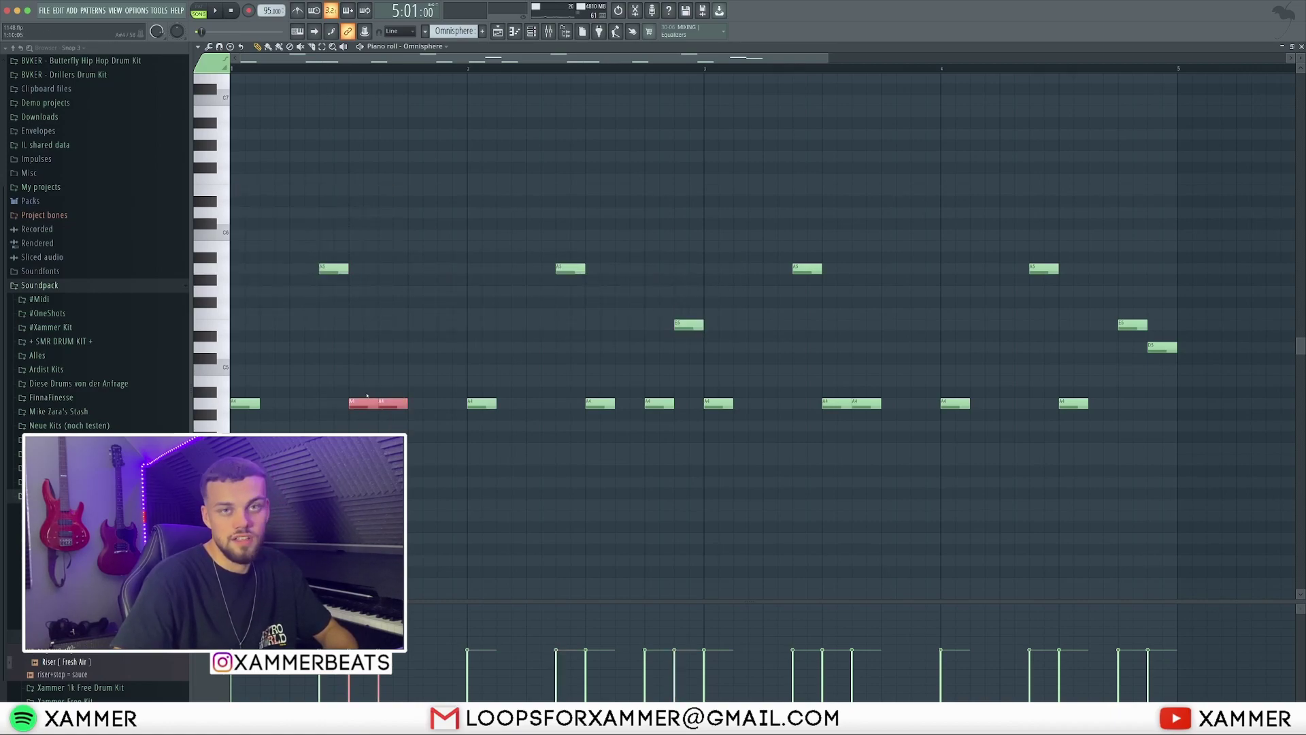
pyautogui.moveTo(408, 342); pyautogui.dragTo(282, 195)
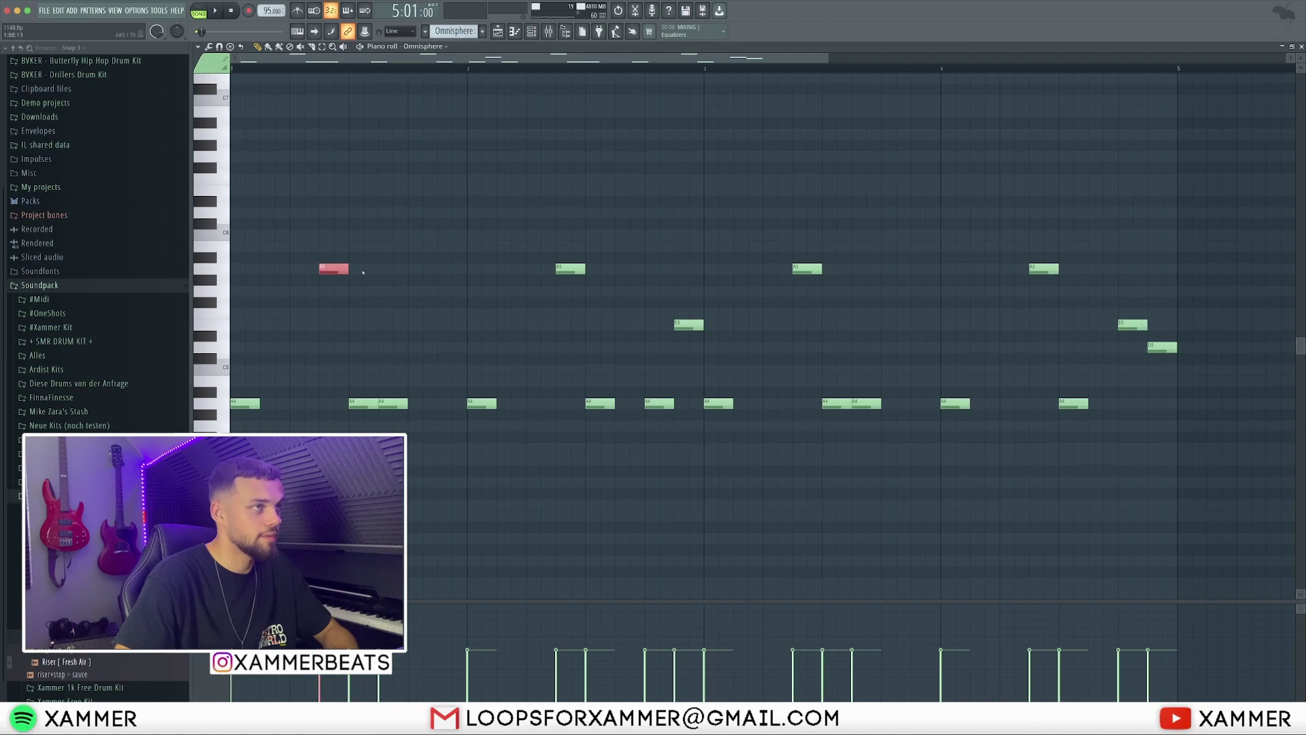
# Select the second high Omnisphere note and the accent note before bar 3, and inspect the pattern's two closing notes
pyautogui.moveTo(637, 266); pyautogui.dragTo(530, 233)
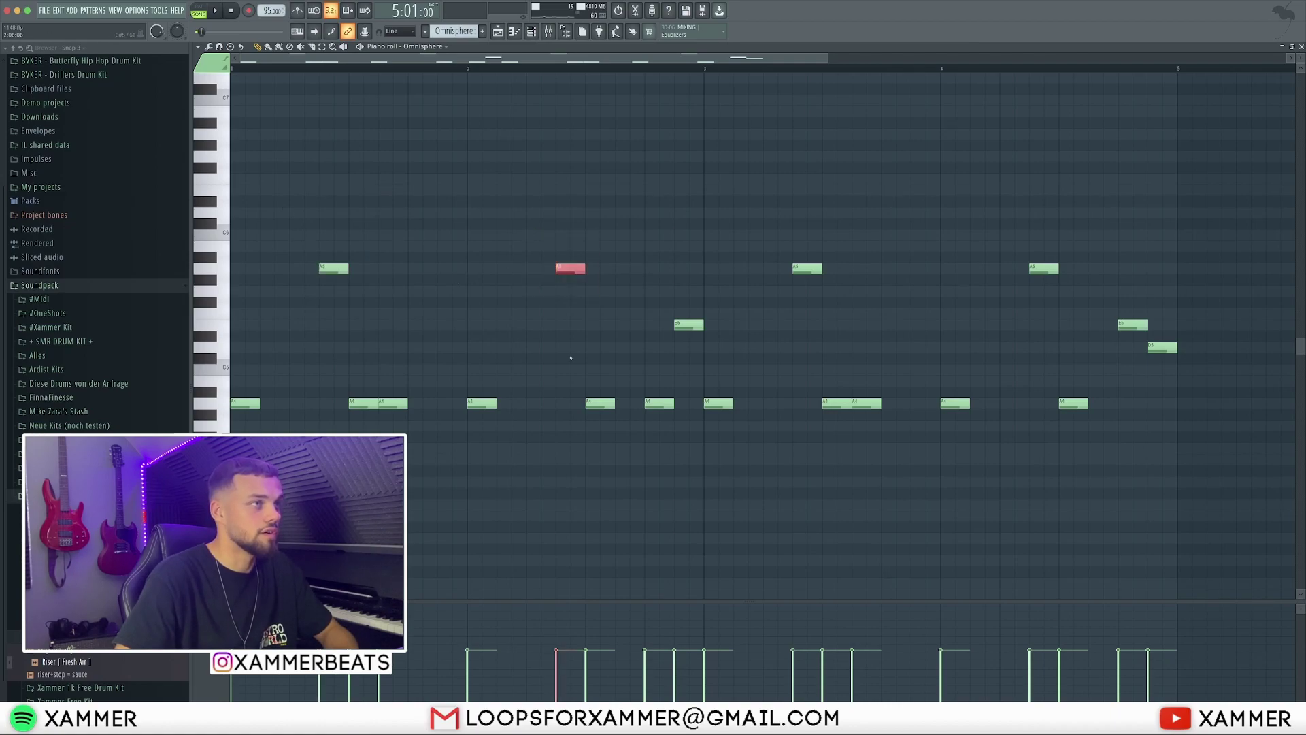
pyautogui.moveTo(723, 352); pyautogui.dragTo(673, 309)
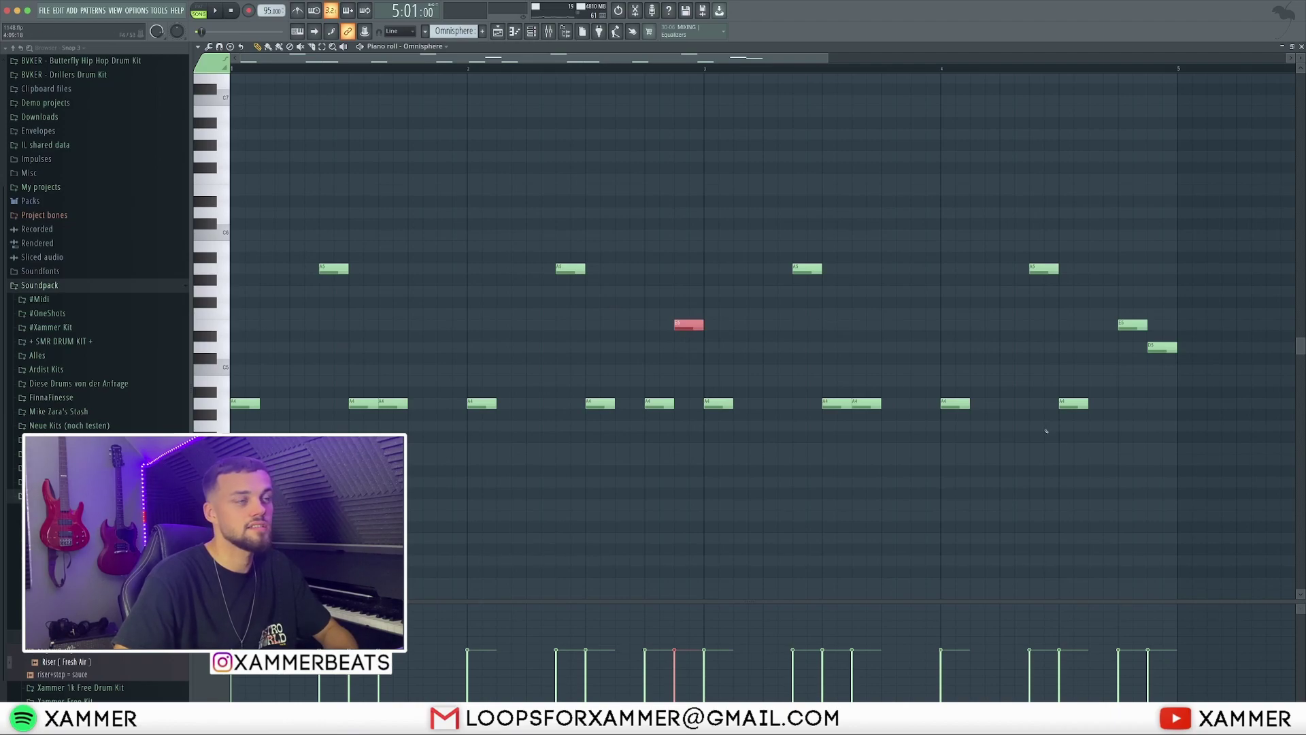
pyautogui.scroll(3, 1180, 371)
pyautogui.moveTo(1178, 364); pyautogui.dragTo(962, 208)
pyautogui.keyDown('super'); pyautogui.click(1116, 350); pyautogui.keyUp('super')
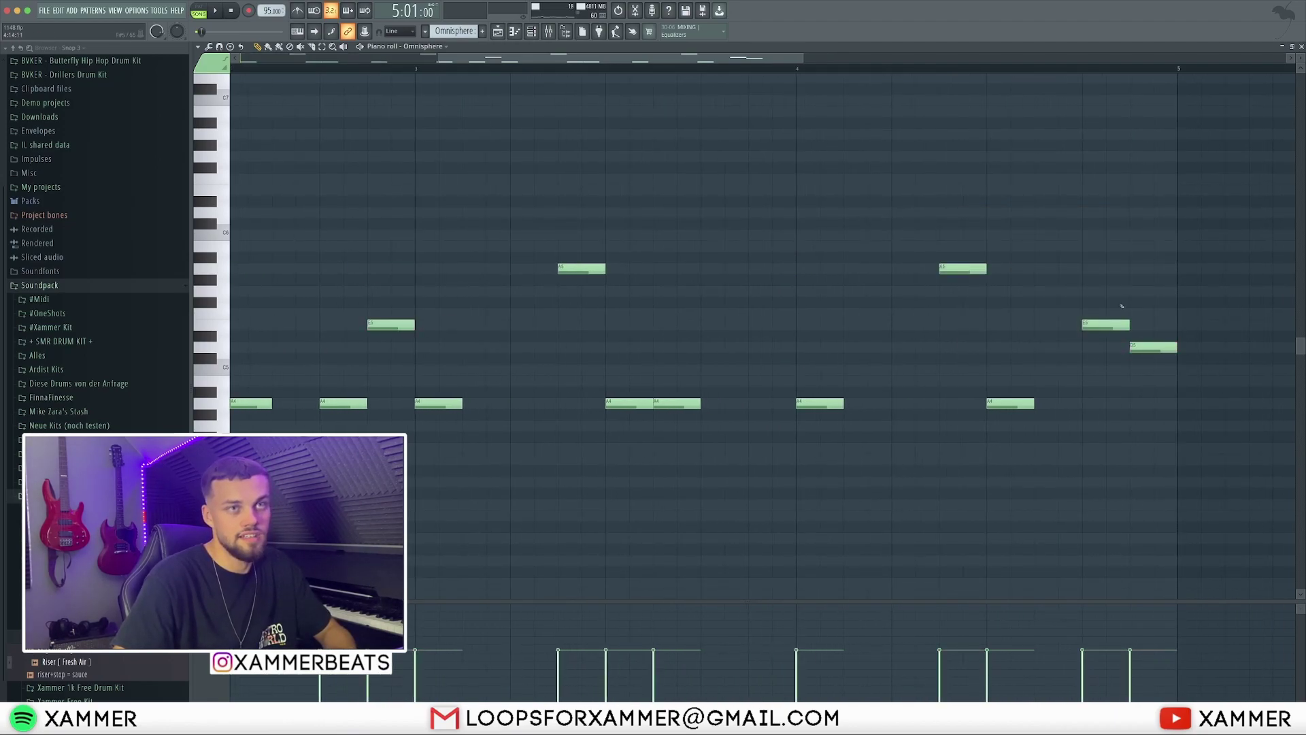
pyautogui.scroll(-2, 1182, 384)
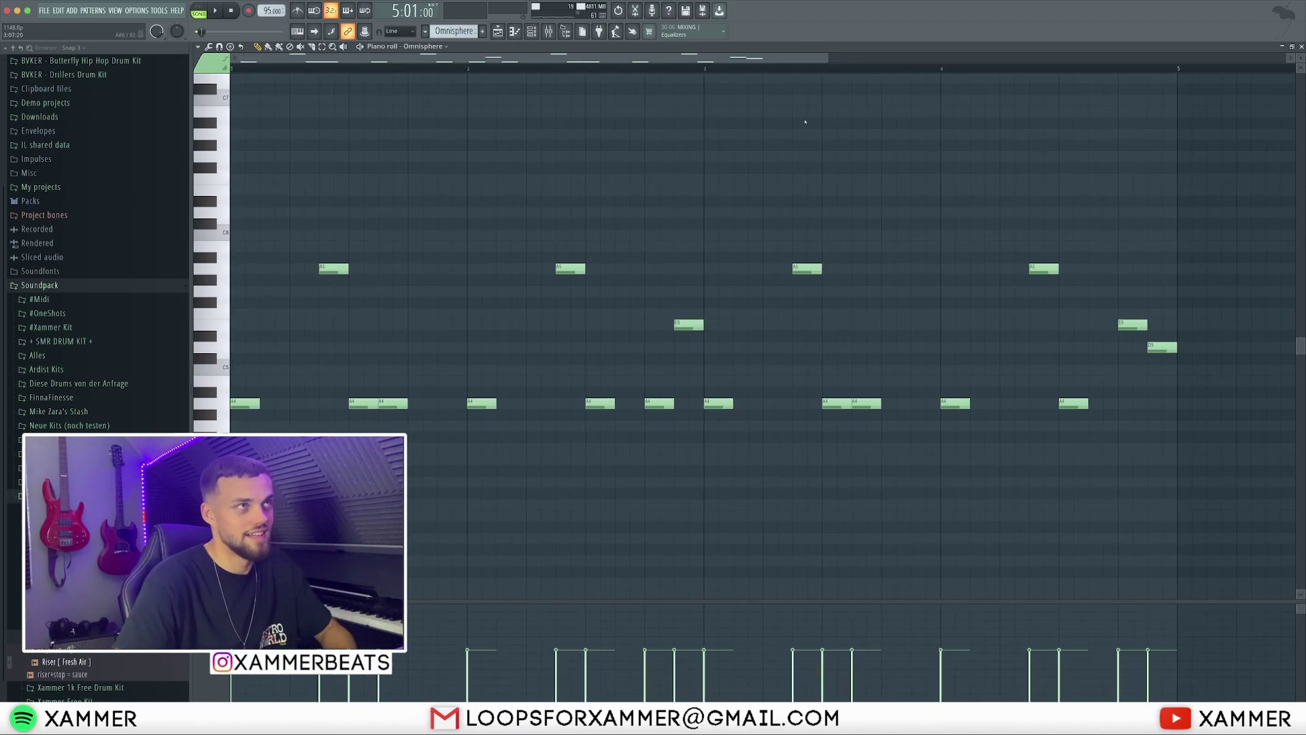
# Return to the playlist and play the melody, snare, hi-hat and Omnisphere bass together from bar 5
pyautogui.click(498, 32)
pyautogui.scroll(3, 371, 212)
pyautogui.press('space')
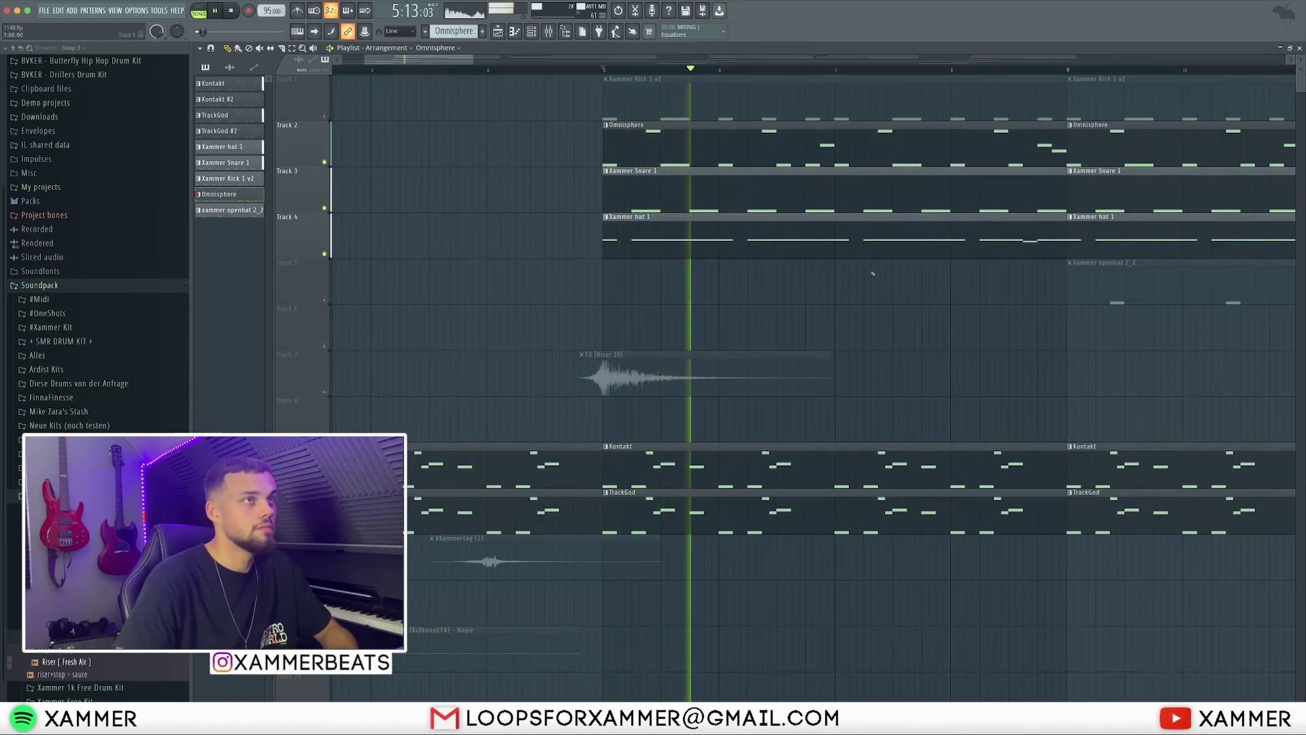
pyautogui.hscroll(1, 945, 234)
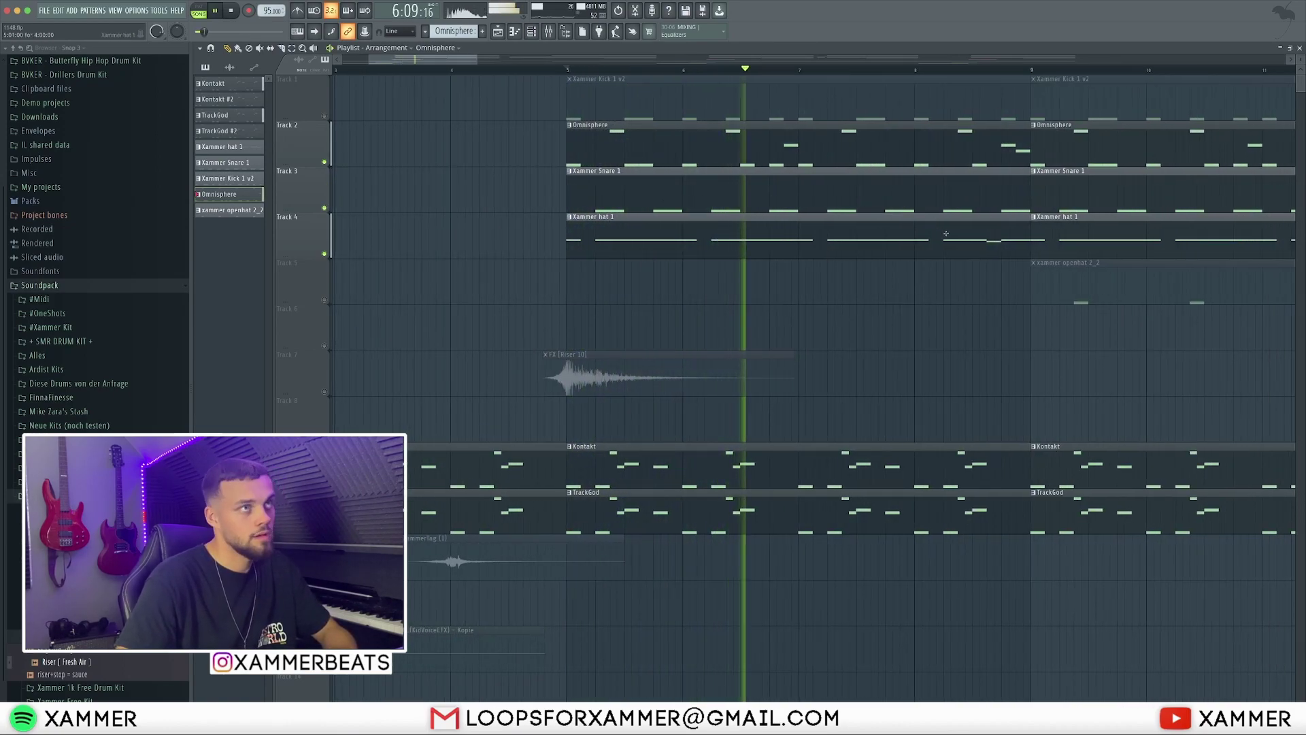
pyautogui.hscroll(2, 704, 212)
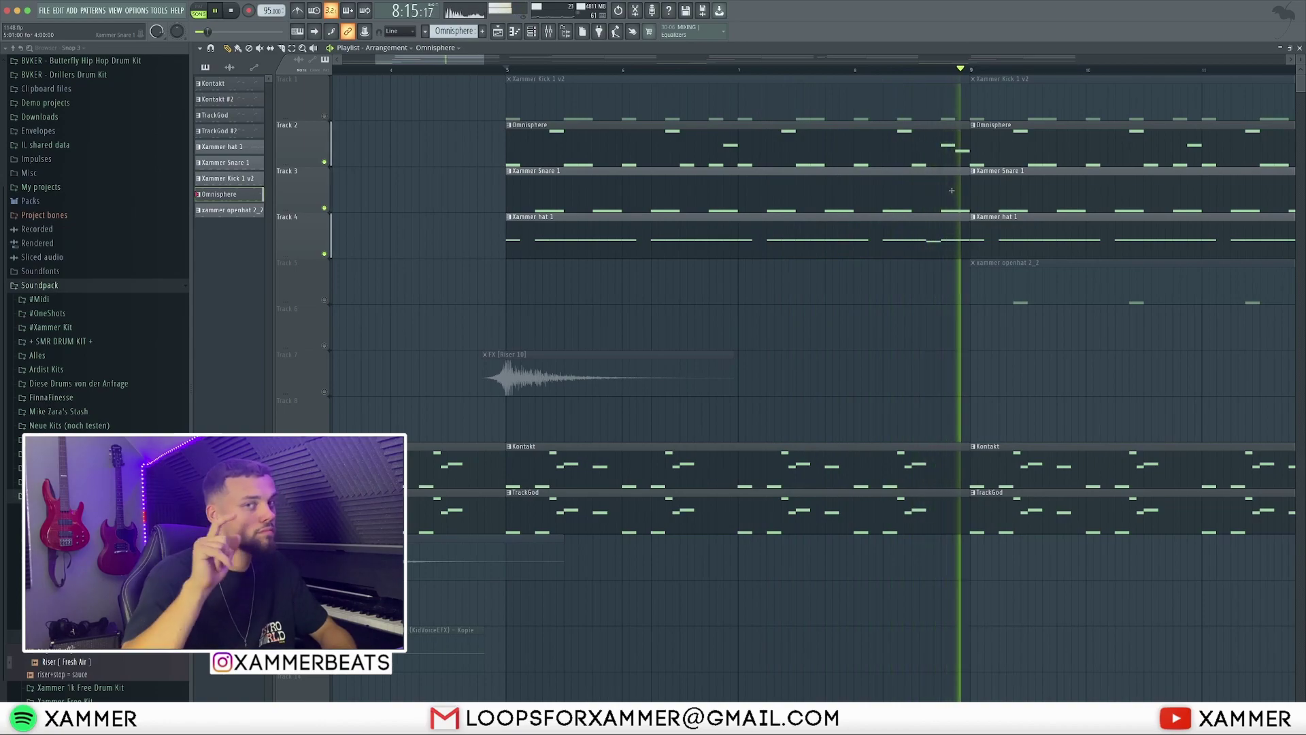
pyautogui.press('space')
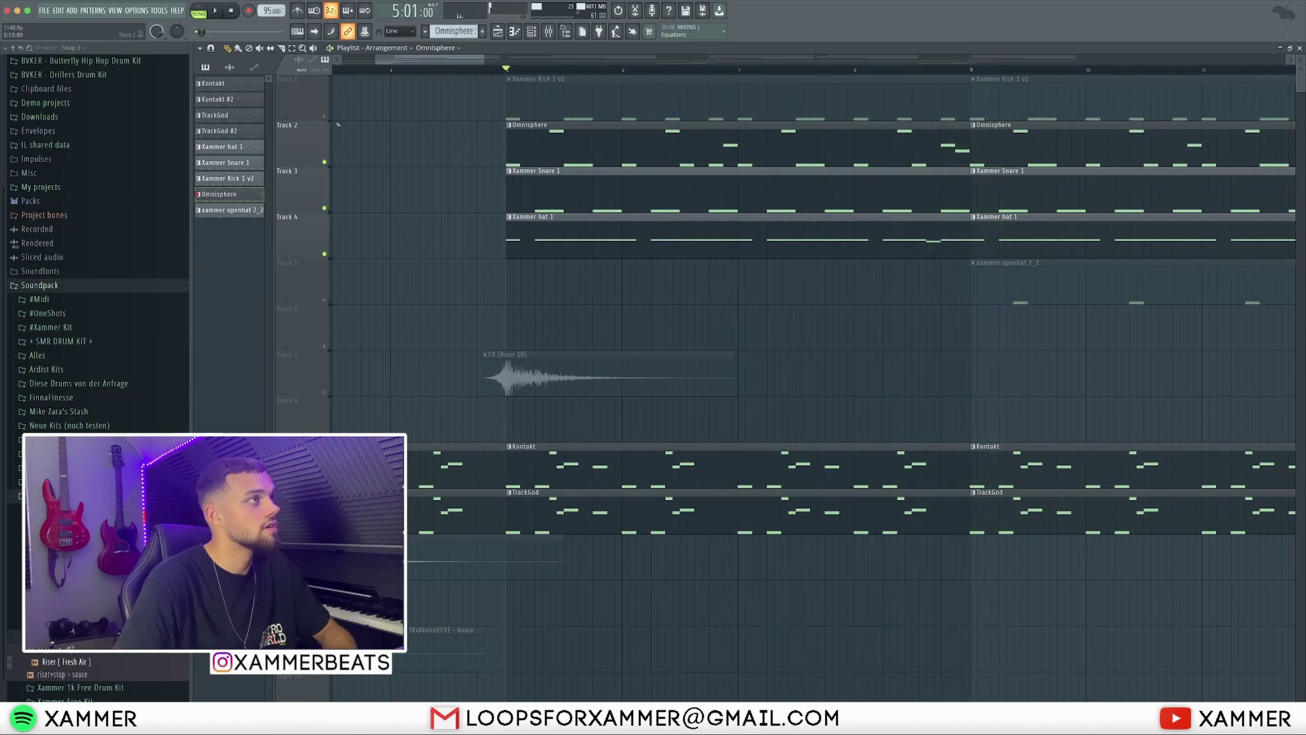
# Unmute the kick on Track 1, open its pattern in the piano roll and select each two-bar half in turn
pyautogui.click(325, 117)
pyautogui.scroll(-4, 652, 108)
pyautogui.doubleClick(673, 109)
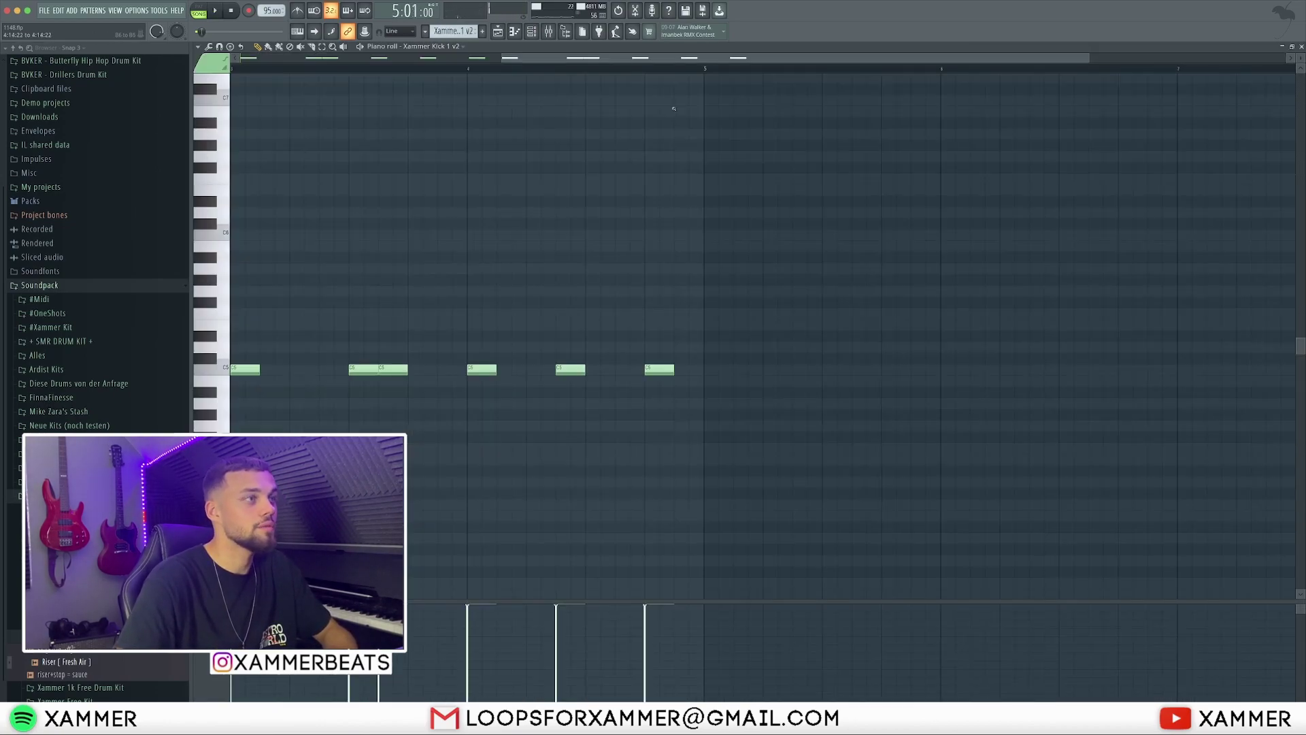
pyautogui.moveTo(672, 364); pyautogui.dragTo(230, 284)
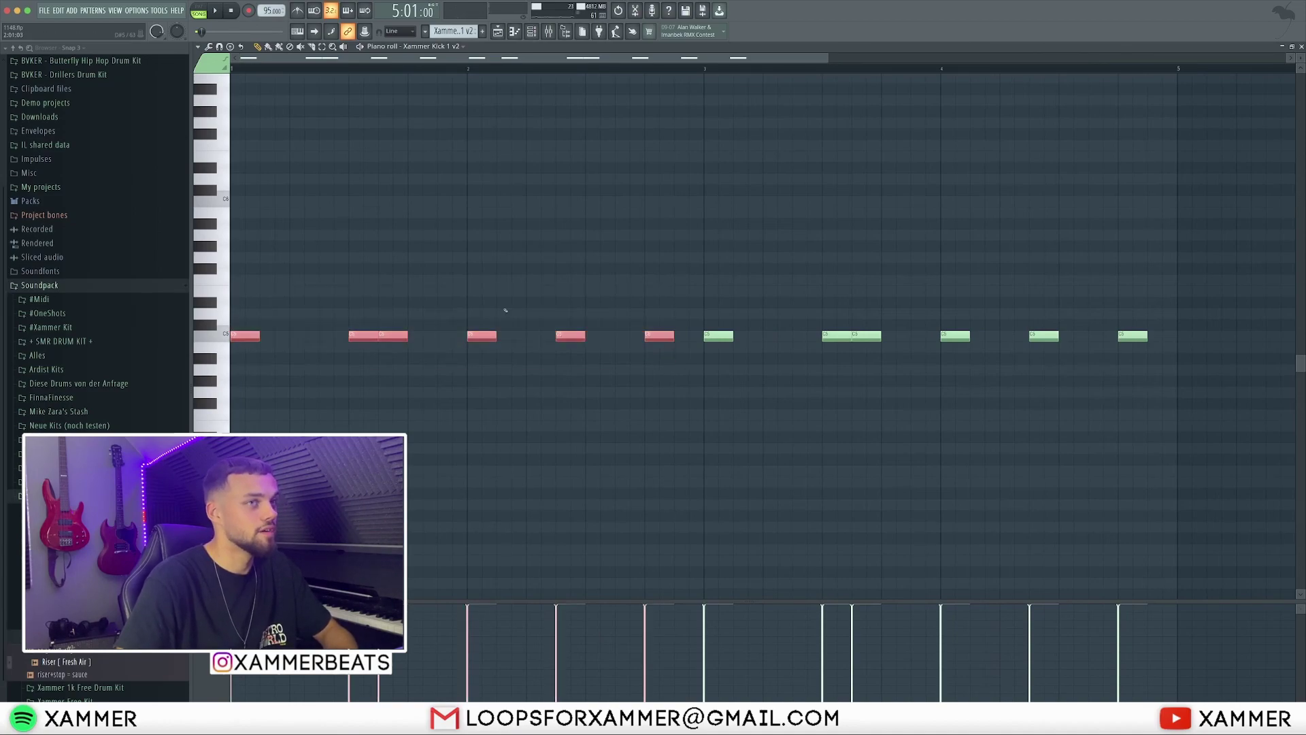
pyautogui.moveTo(1176, 360); pyautogui.dragTo(701, 320)
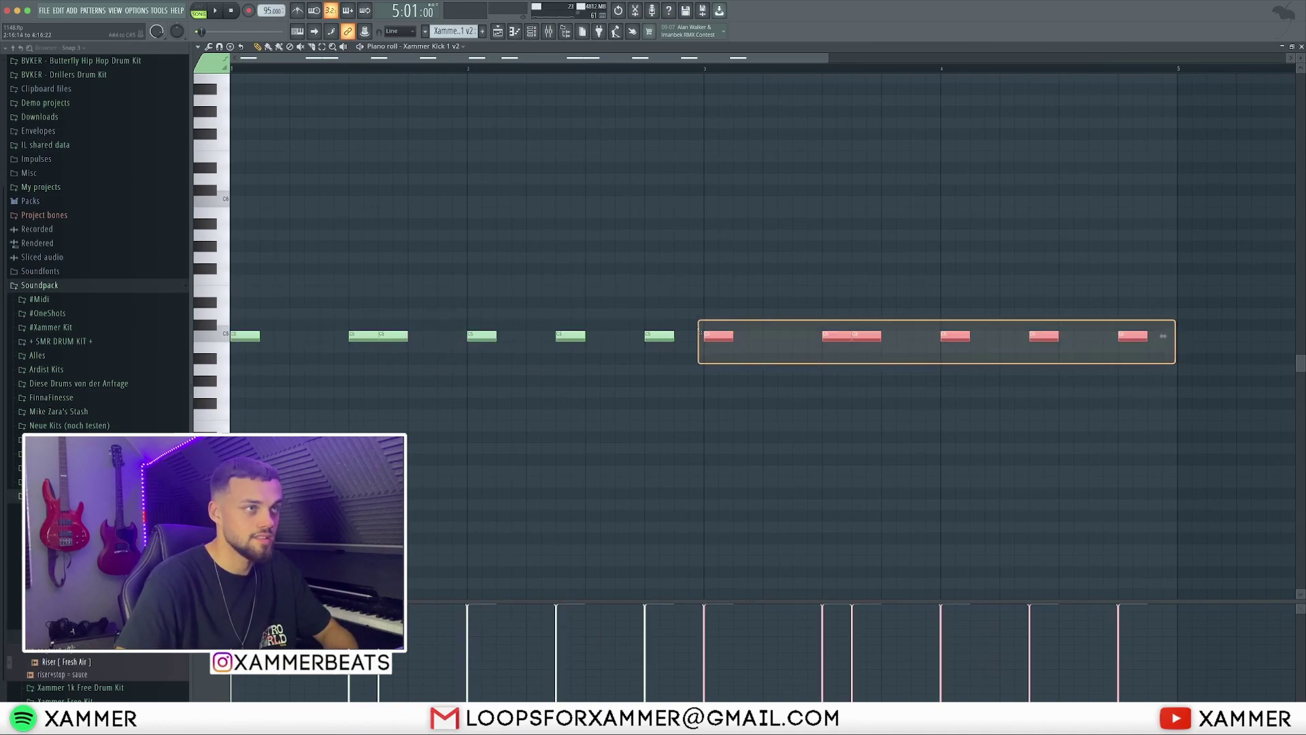
# Return to the playlist and play the beat with the kick from bar 5
pyautogui.press('F5')
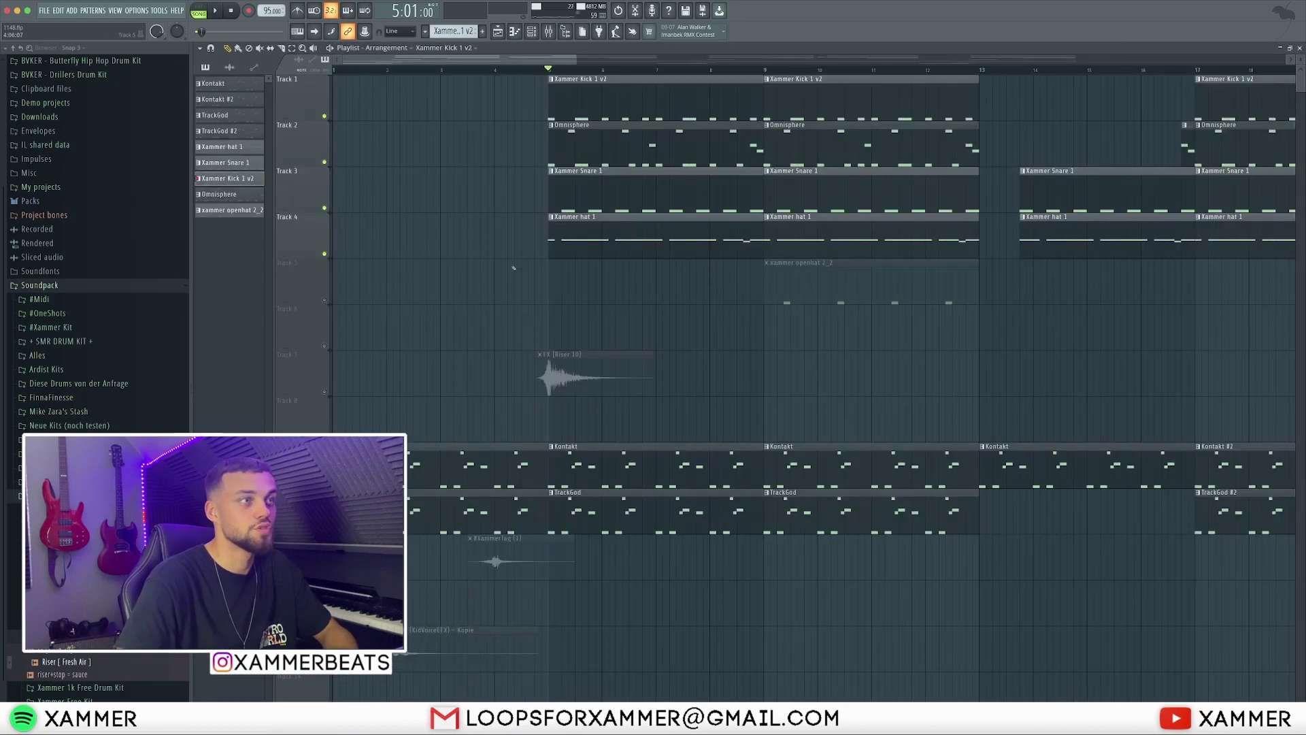
pyautogui.press('space')
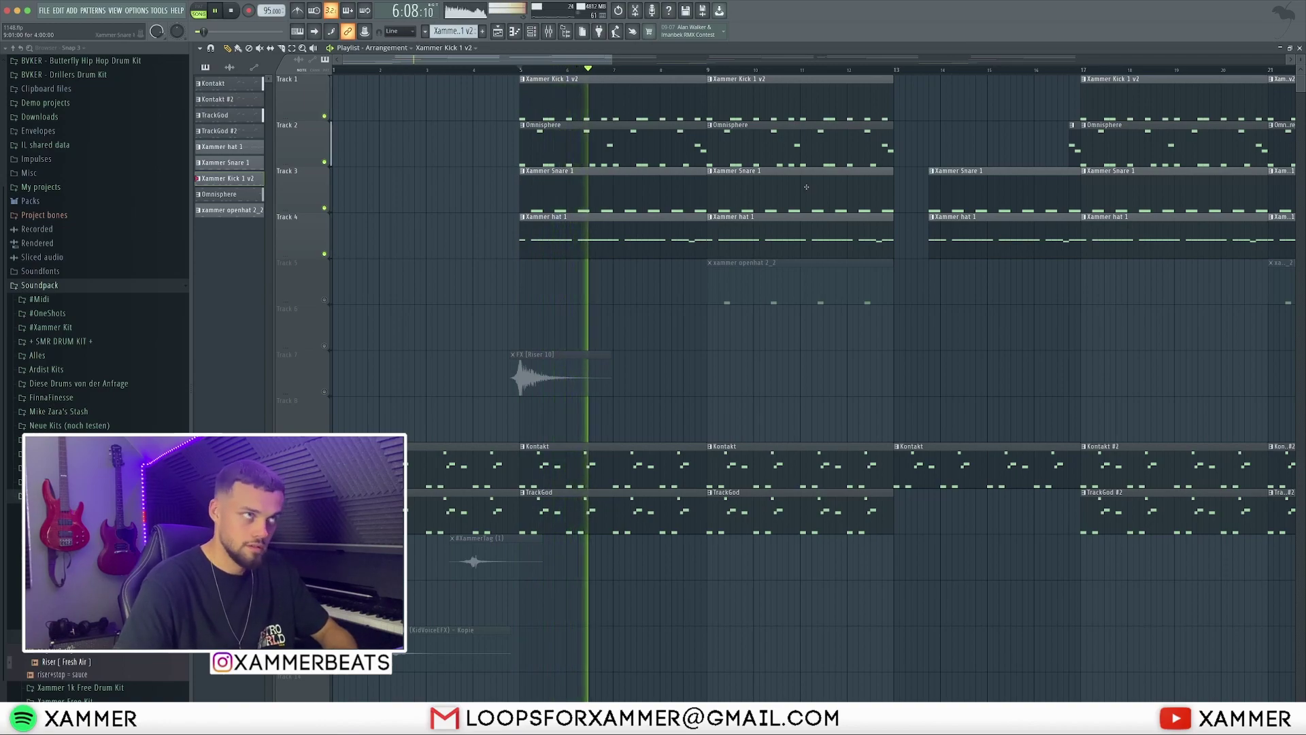
pyautogui.press('space')
# Unmute the open hat on Track 5, set the playback position to bar 9 and open its pattern in the piano roll
pyautogui.click(136, 10)
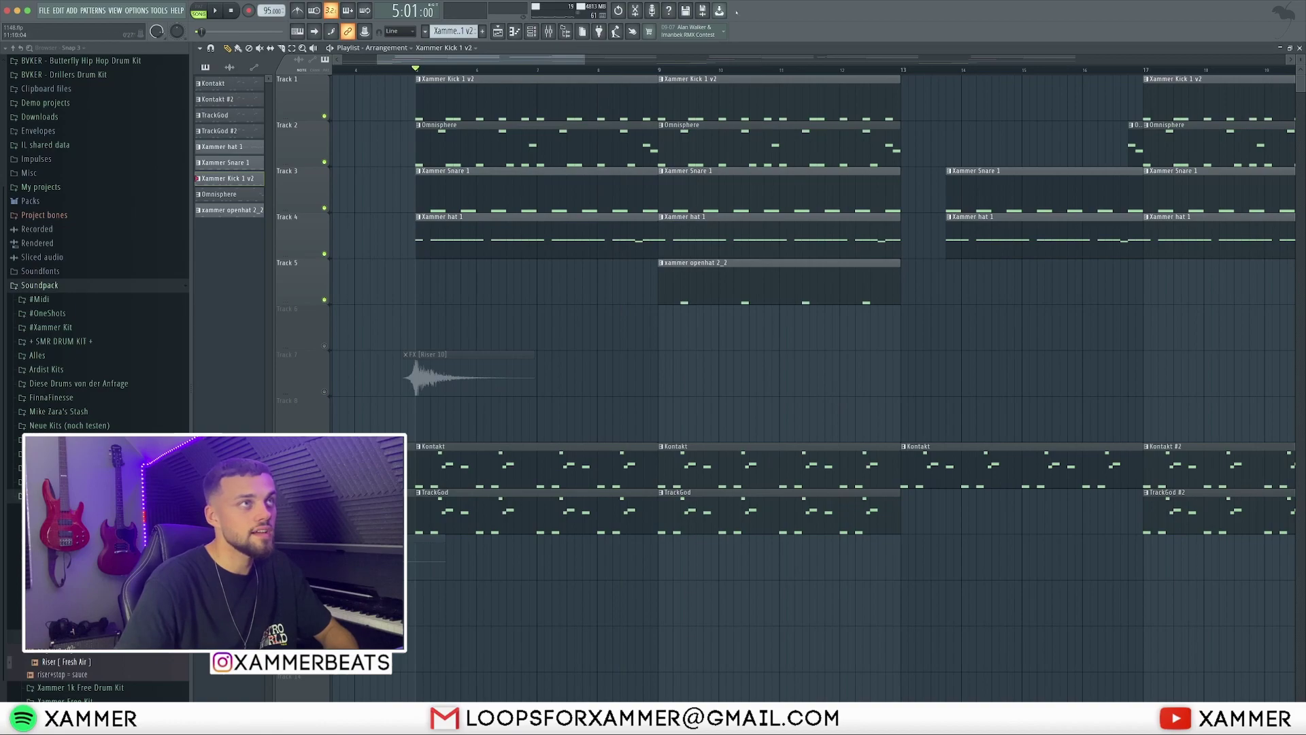
pyautogui.click(658, 69)
pyautogui.doubleClick(721, 270)
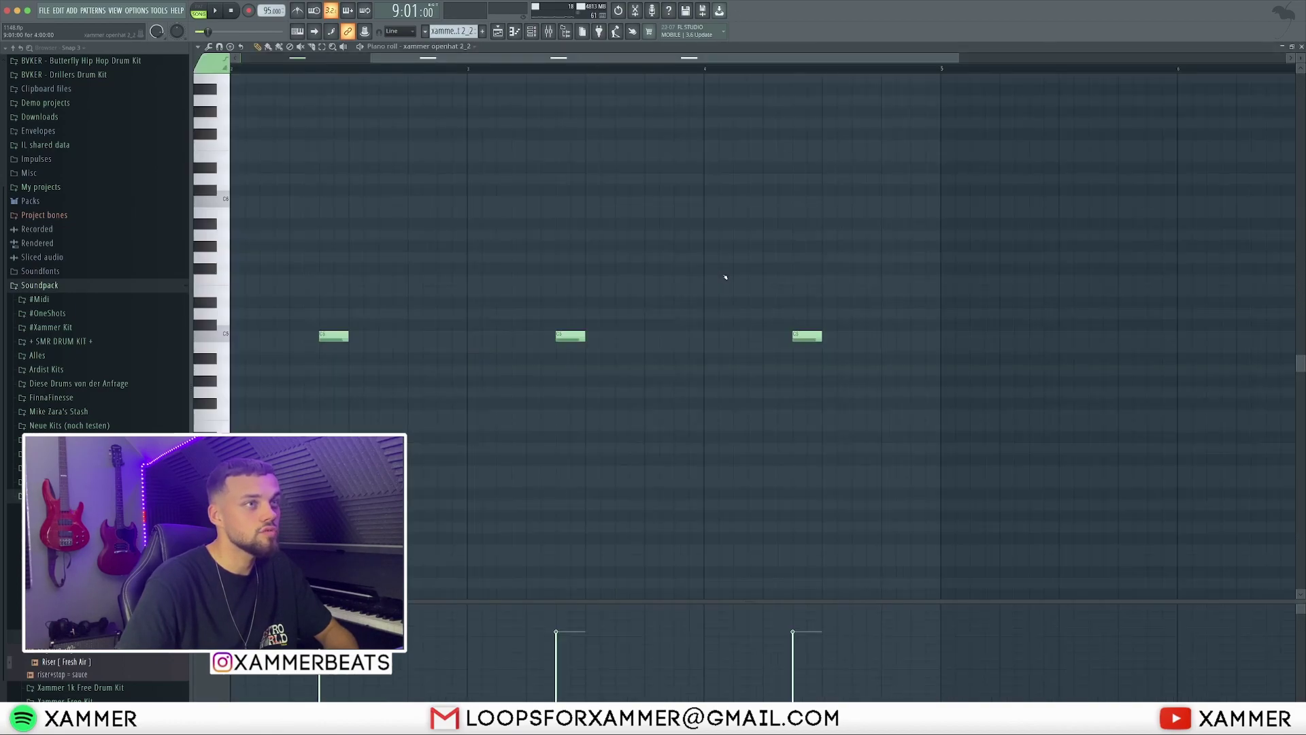
# Return to the playlist and play the beat with the open hat from bar 9
pyautogui.click(498, 31)
pyautogui.press('space')
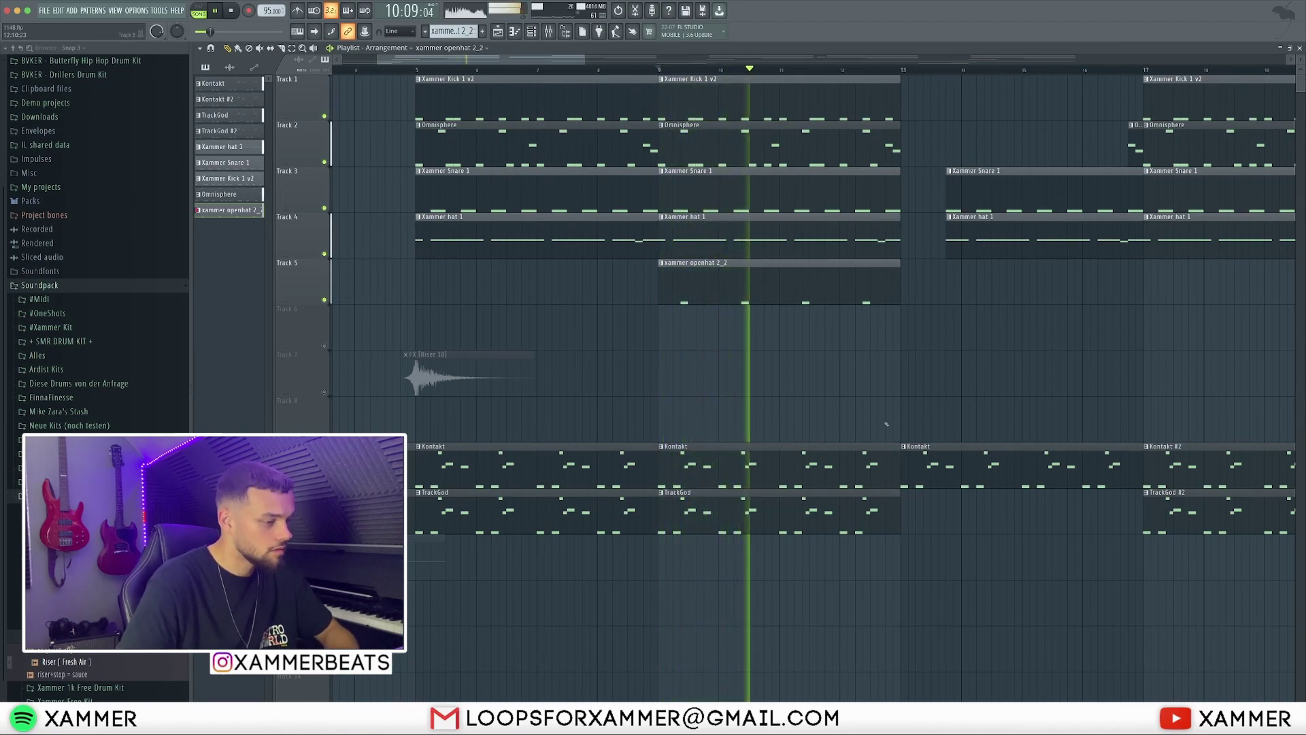
pyautogui.scroll(-3, 857, 401)
pyautogui.press('space')
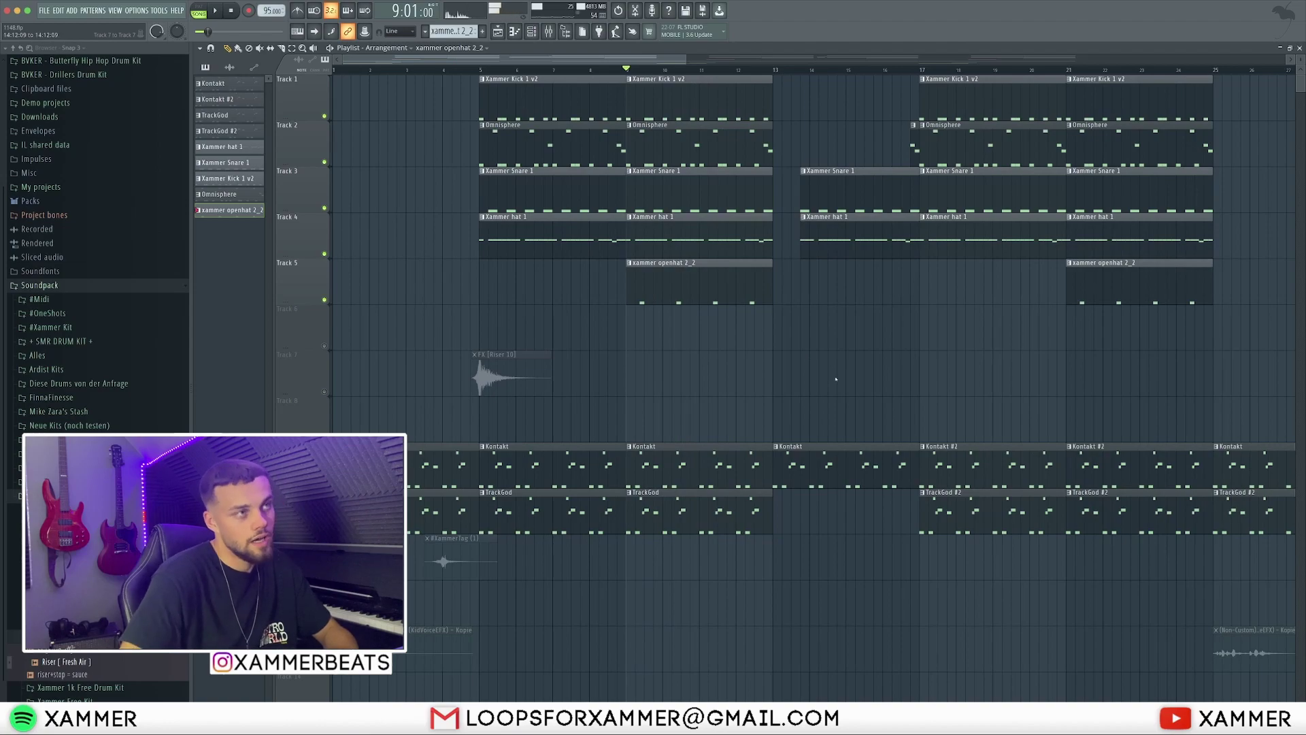
# Select the snare and hi-hat clips that re-enter after bar 13 and play the transition from bar 12
pyautogui.scroll(-3, 836, 379)
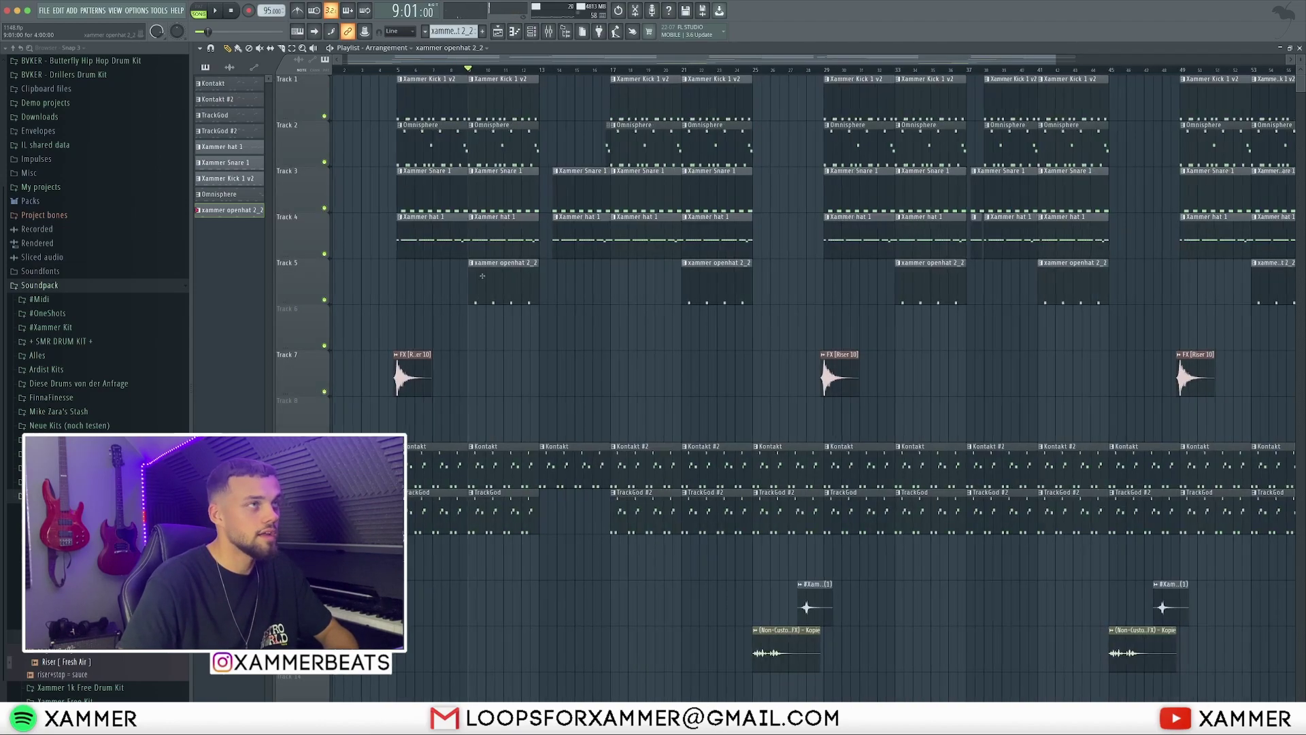
pyautogui.scroll(4, 602, 375)
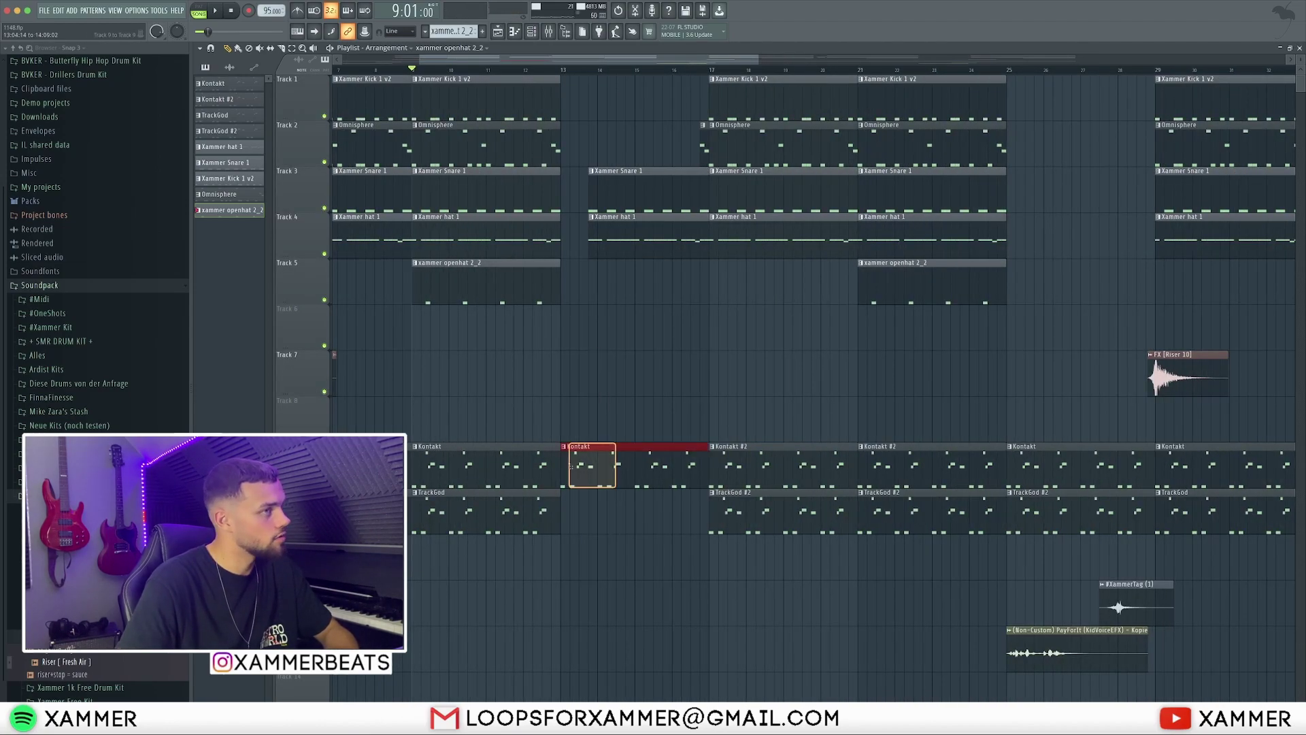
pyautogui.scroll(2, 587, 465)
pyautogui.click(504, 69)
pyautogui.scroll(2, 569, 181)
pyautogui.moveTo(619, 257); pyautogui.dragTo(648, 167)
pyautogui.scroll(-3, 808, 68)
pyautogui.press('space')
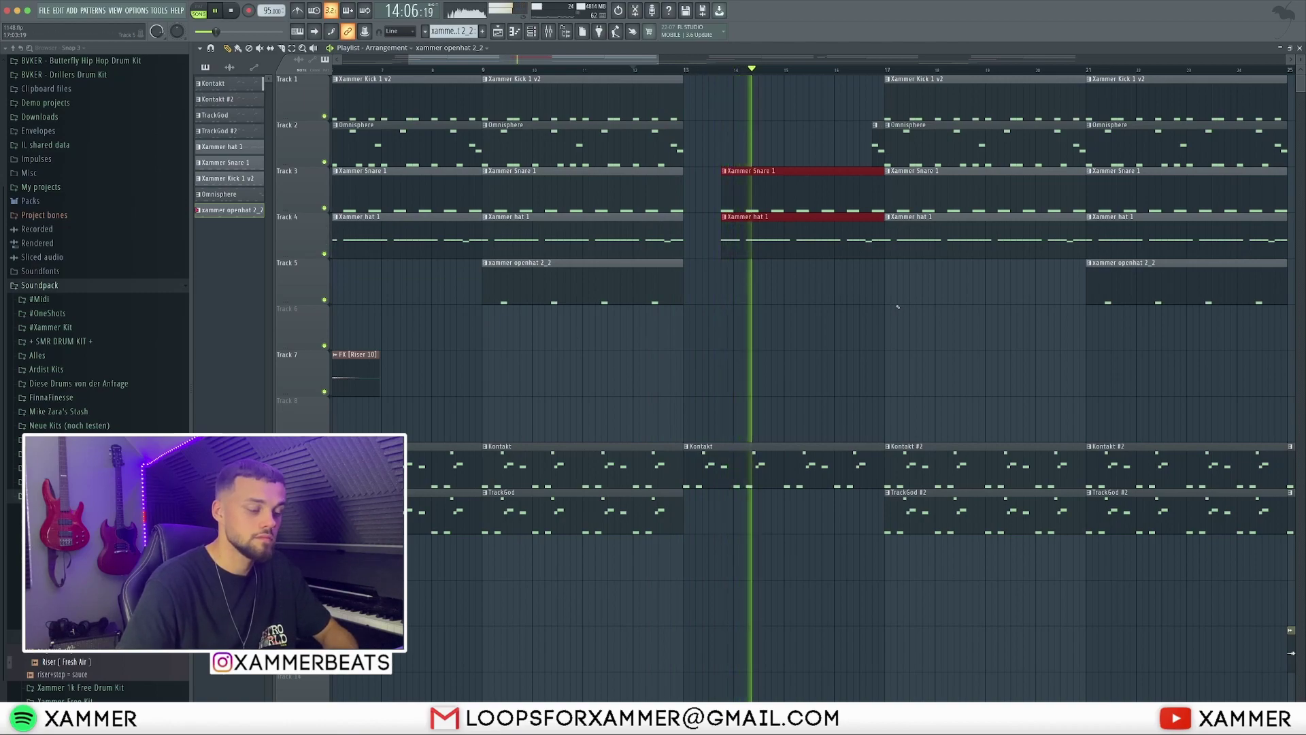
pyautogui.press('space')
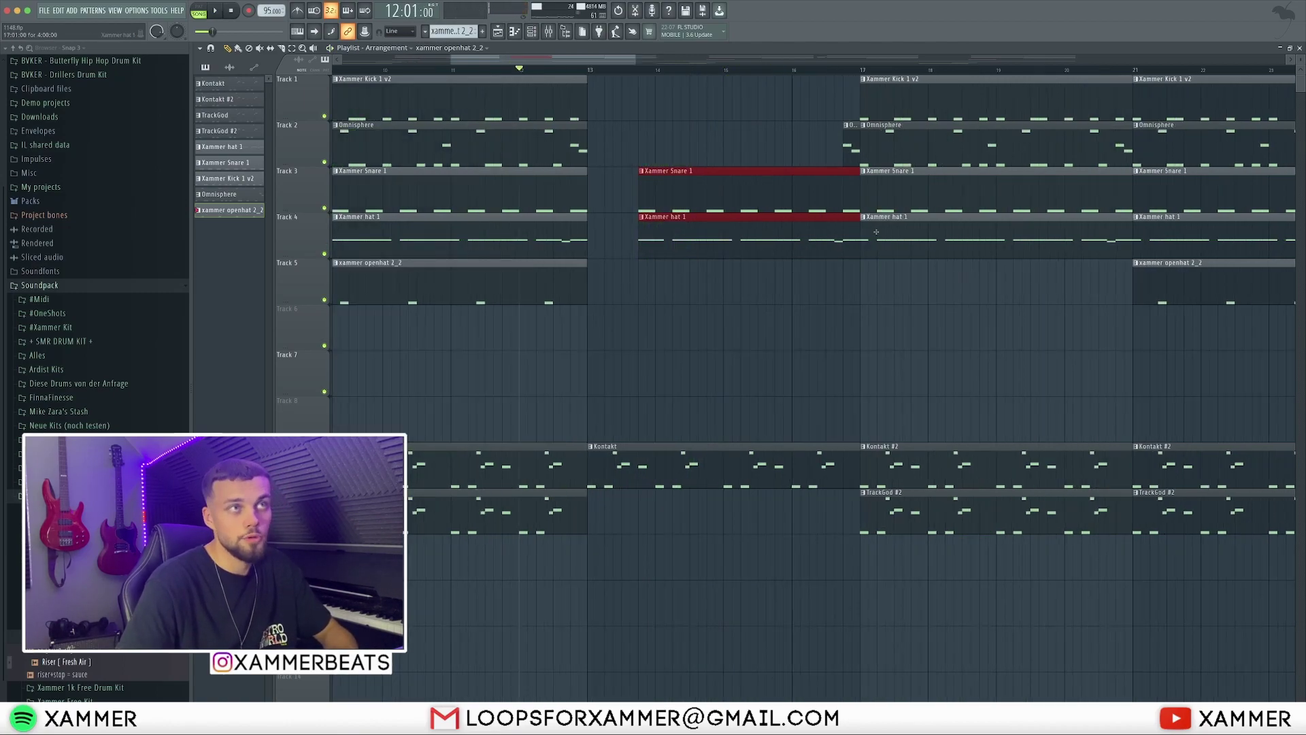
# Deselect the drum clips, set the playback position to bar 16 and examine the short Omnisphere clip leading into bar 17
pyautogui.hscroll(2, 788, 68)
pyautogui.hotkey('ctrl', 'd')
pyautogui.keyDown('shift'); pyautogui.moveTo(815, 126); pyautogui.dragTo(756, 74); pyautogui.keyUp('shift')
pyautogui.click(757, 70)
pyautogui.rightClick(767, 101)
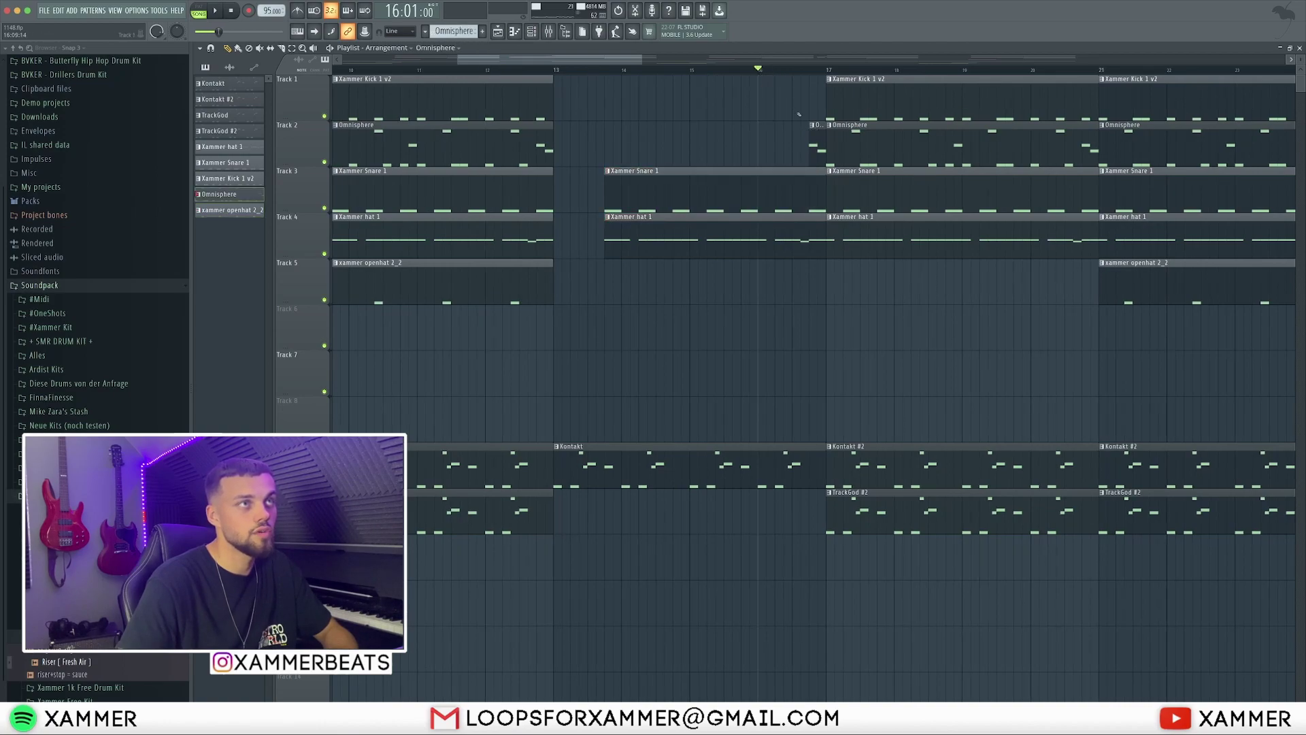
pyautogui.hscroll(3, 823, 155)
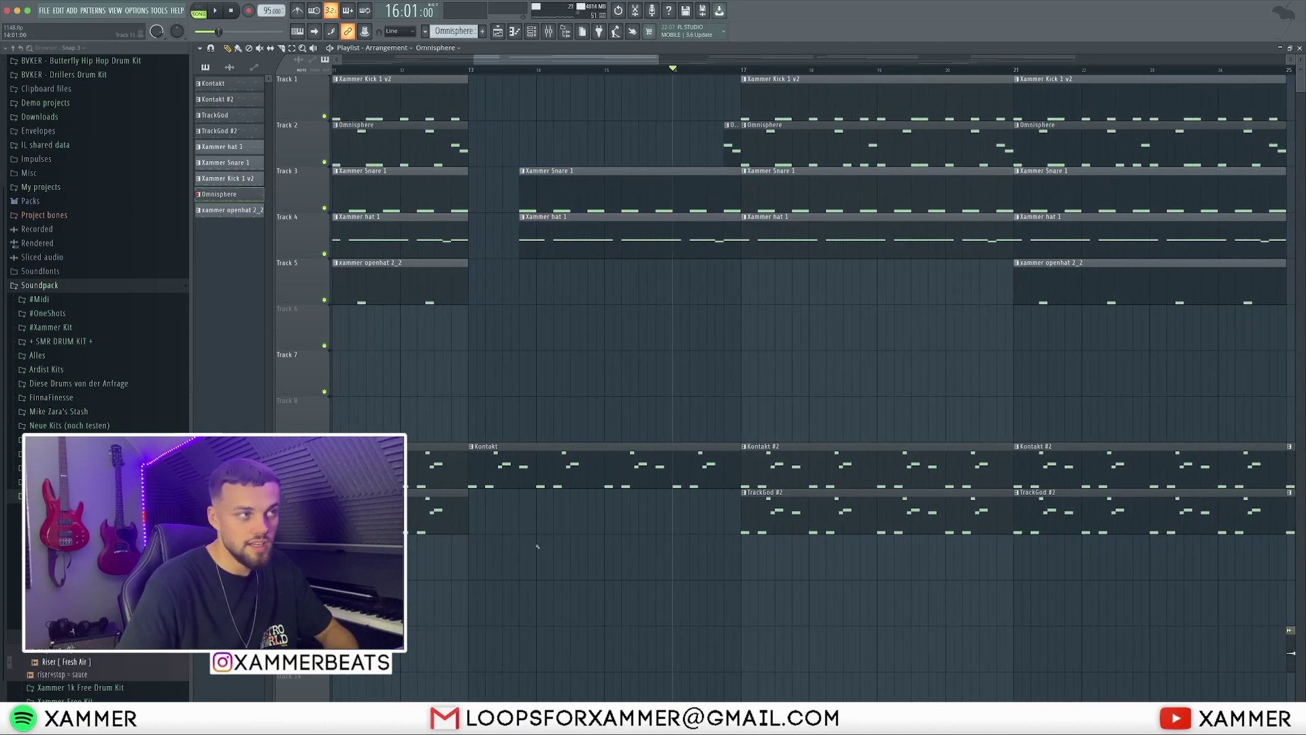
# Open the Kontakt pattern and the Kontakt #2 pattern in the piano roll to compare their octaves
pyautogui.doubleClick(668, 469)
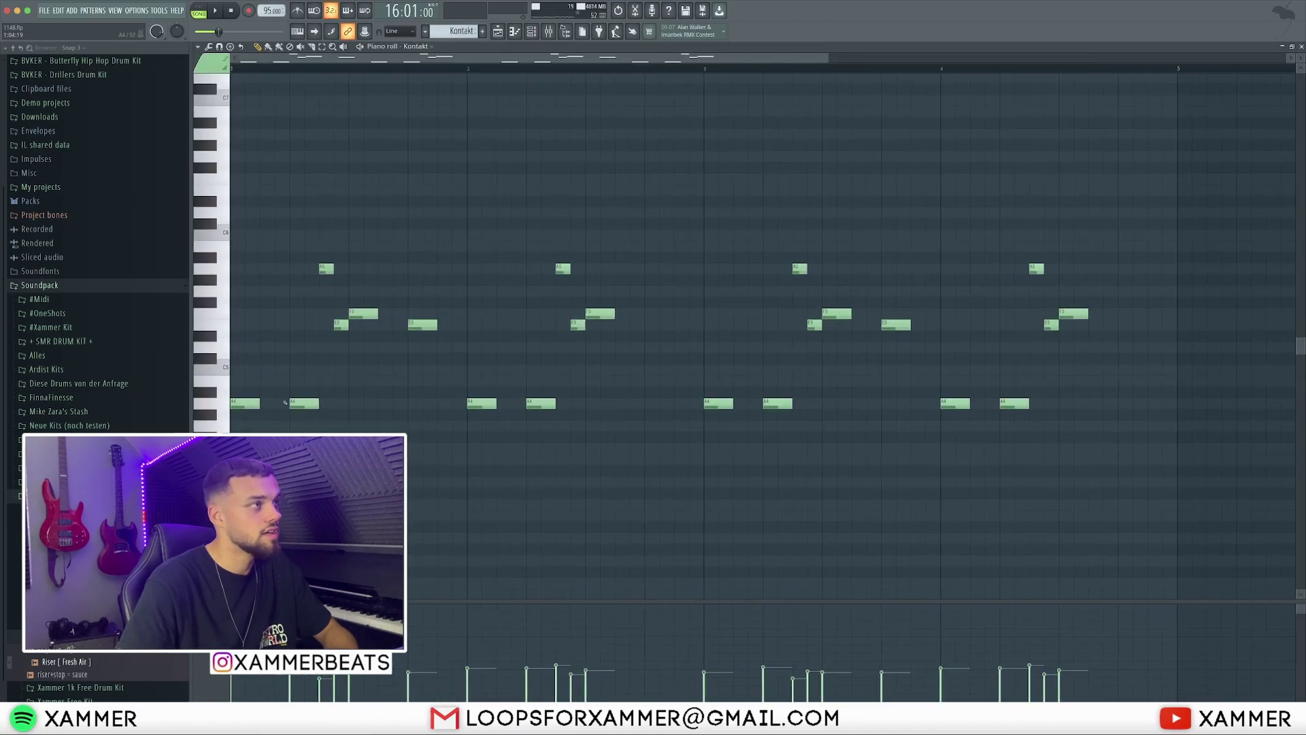
pyautogui.click(499, 32)
pyautogui.doubleClick(880, 469)
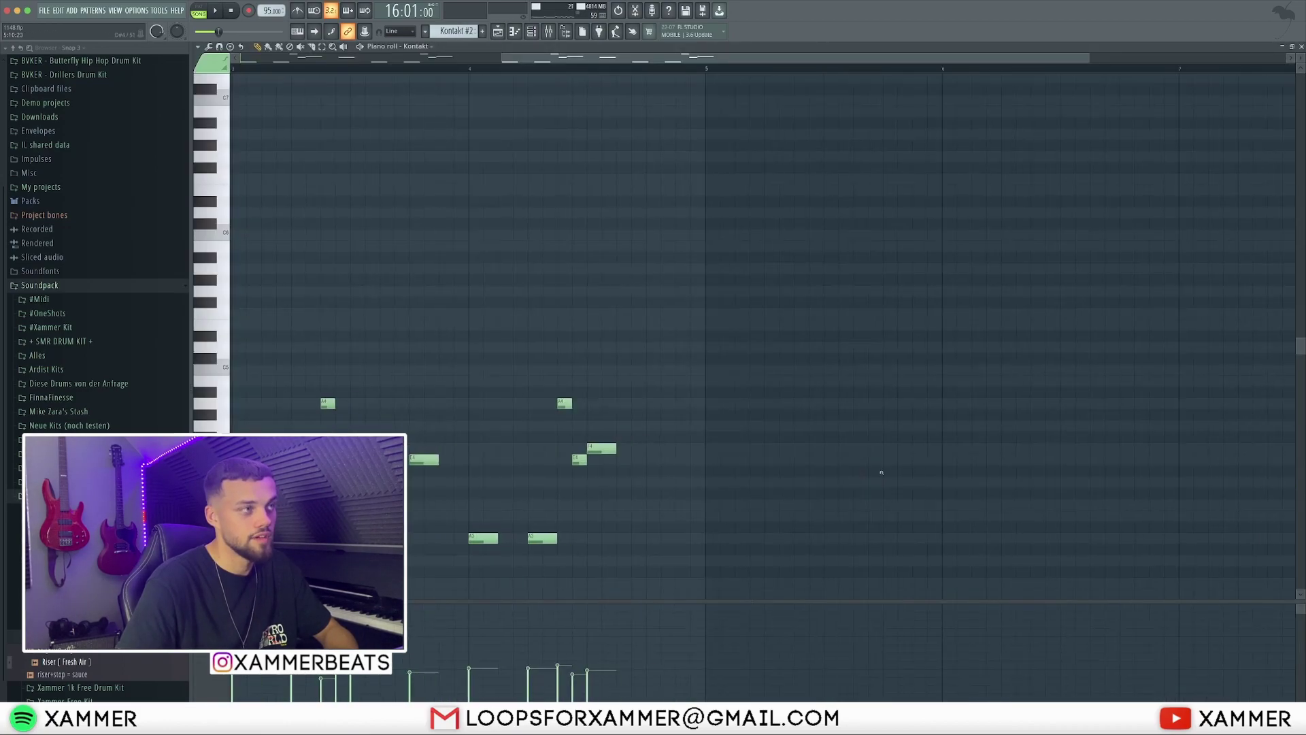
pyautogui.click(499, 32)
# Inspect the TrackGod pattern in the piano roll and return to the playlist
pyautogui.doubleClick(298, 398)
pyautogui.click(498, 32)
pyautogui.doubleClick(544, 145)
pyautogui.click(499, 32)
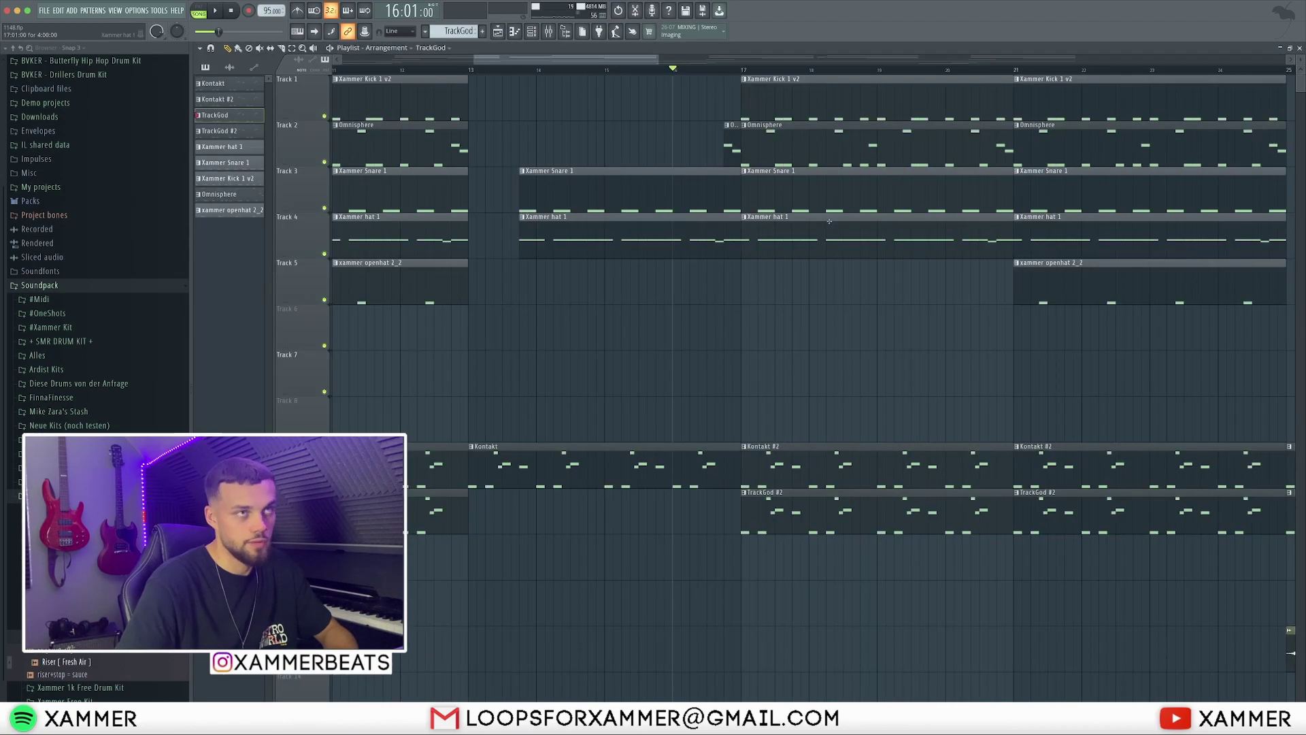
# Play the transition from bar 16 into the section with the Kontakt #2 and TrackGod #2 melodies
pyautogui.press('space')
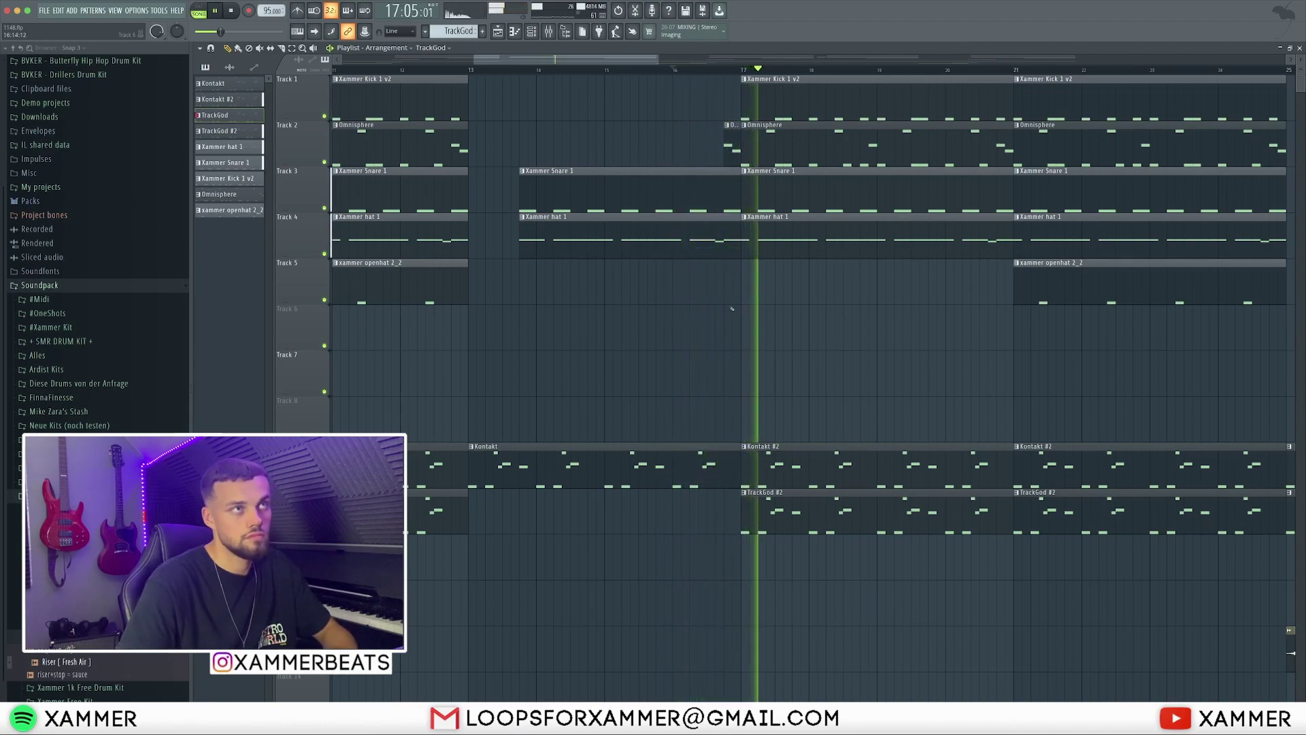
pyautogui.hscroll(3, 735, 306)
pyautogui.press('space')
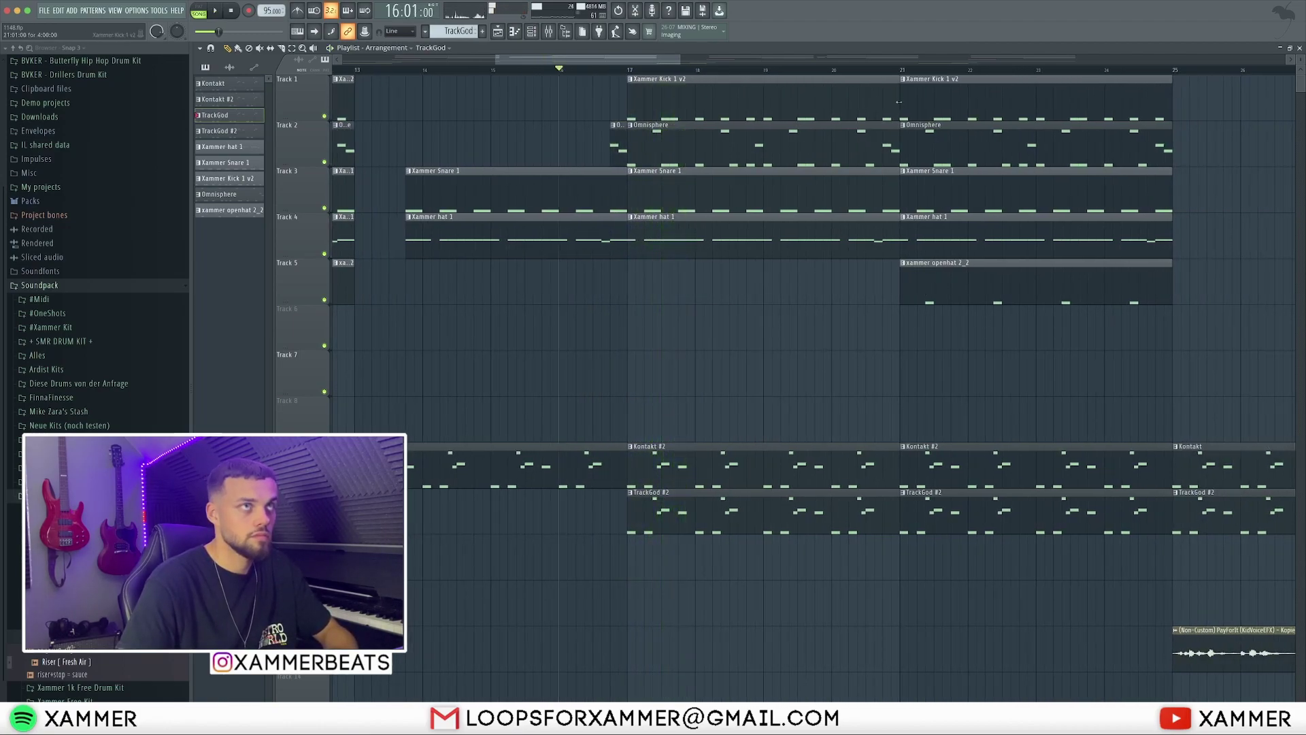
# Set the playback position to bar 21 and play the section where the open hat joins the second drop
pyautogui.click(903, 79)
pyautogui.click(904, 70)
pyautogui.click(903, 71)
pyautogui.hscroll(3, 807, 315)
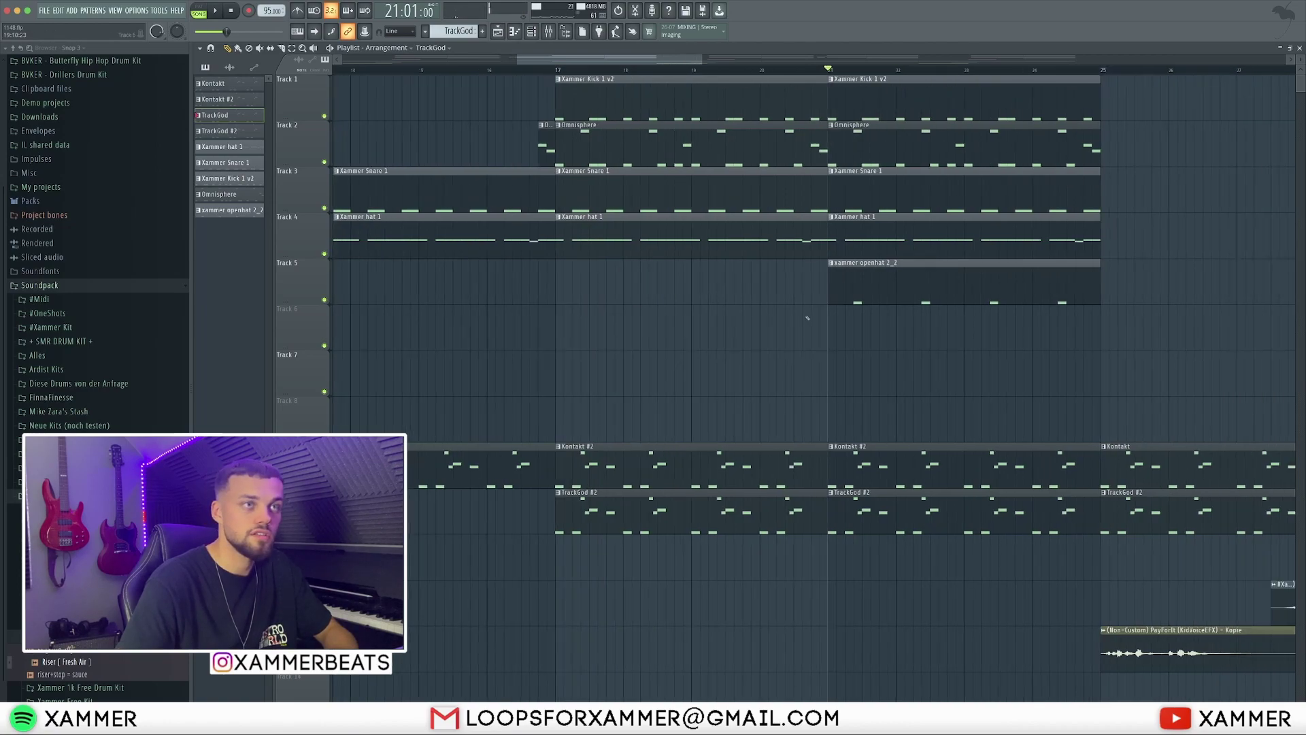
pyautogui.press('space')
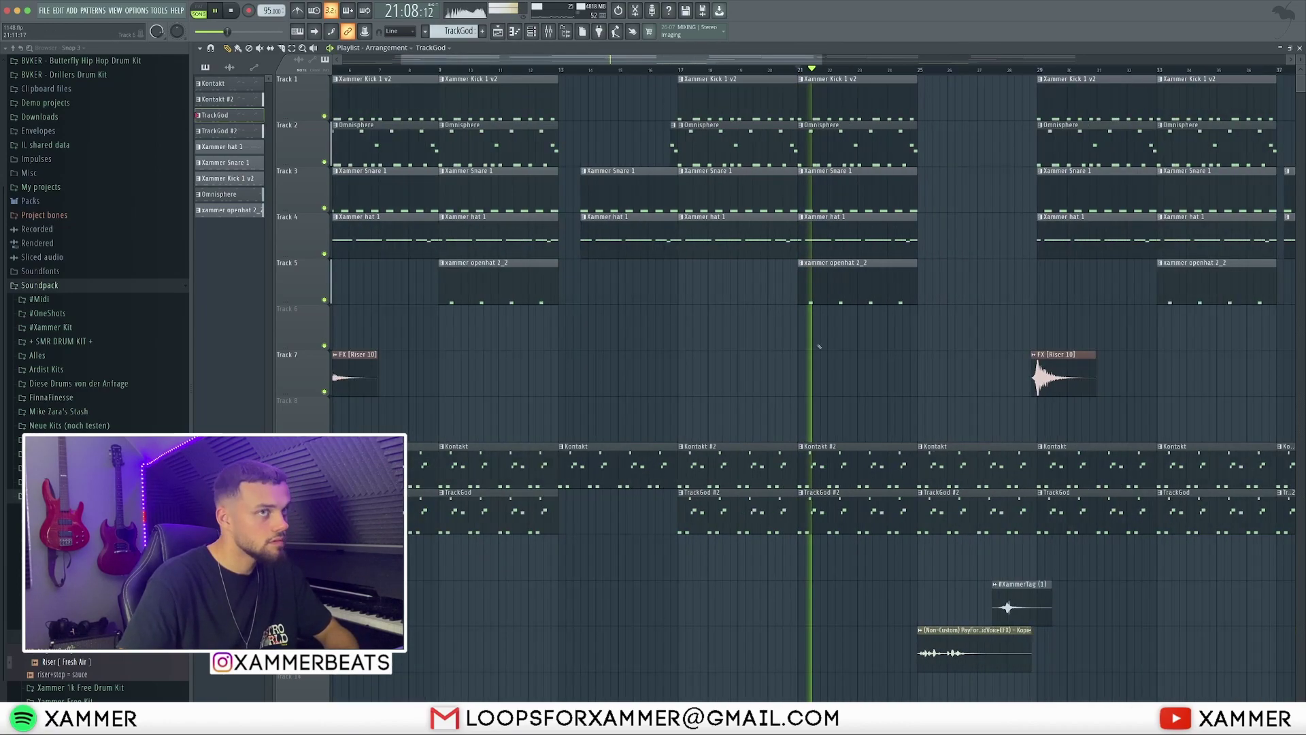
pyautogui.hscroll(3, 810, 340)
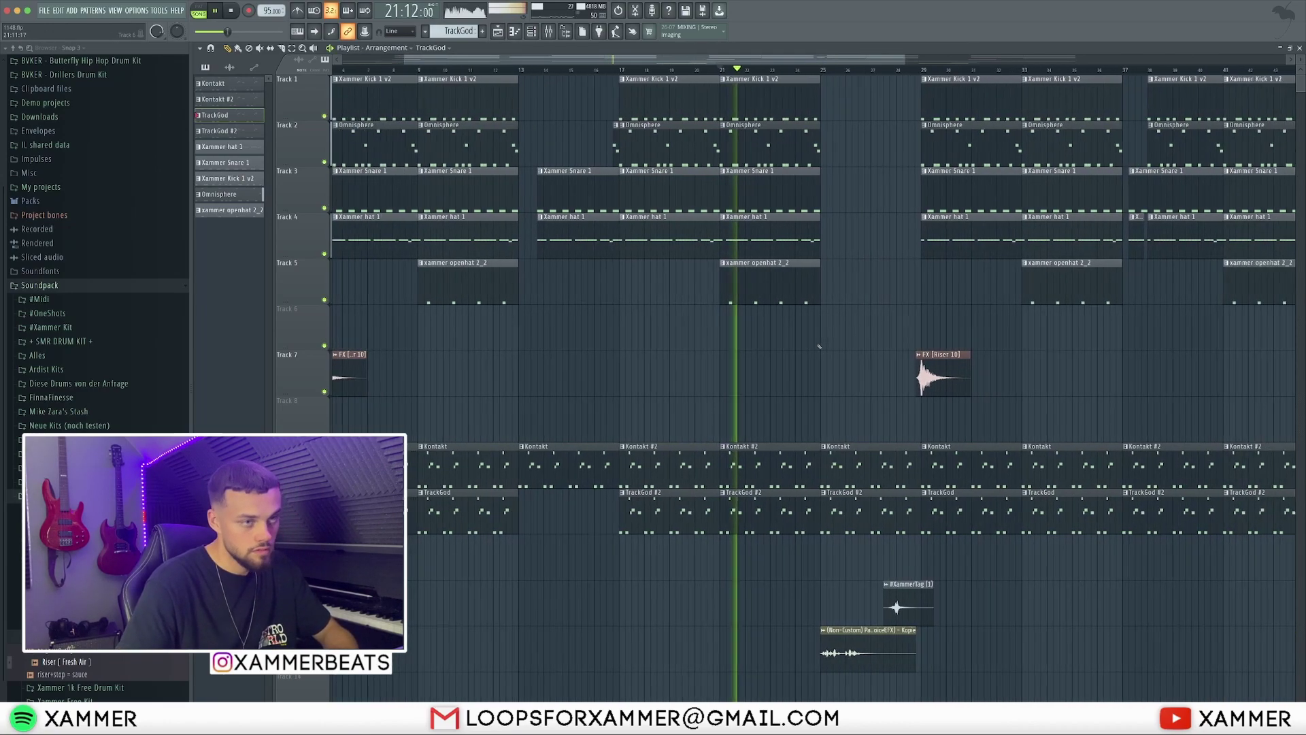
# Mute the producer tag on Track 12 and the voice effect on Track 13, and stop playback
pyautogui.click(324, 621)
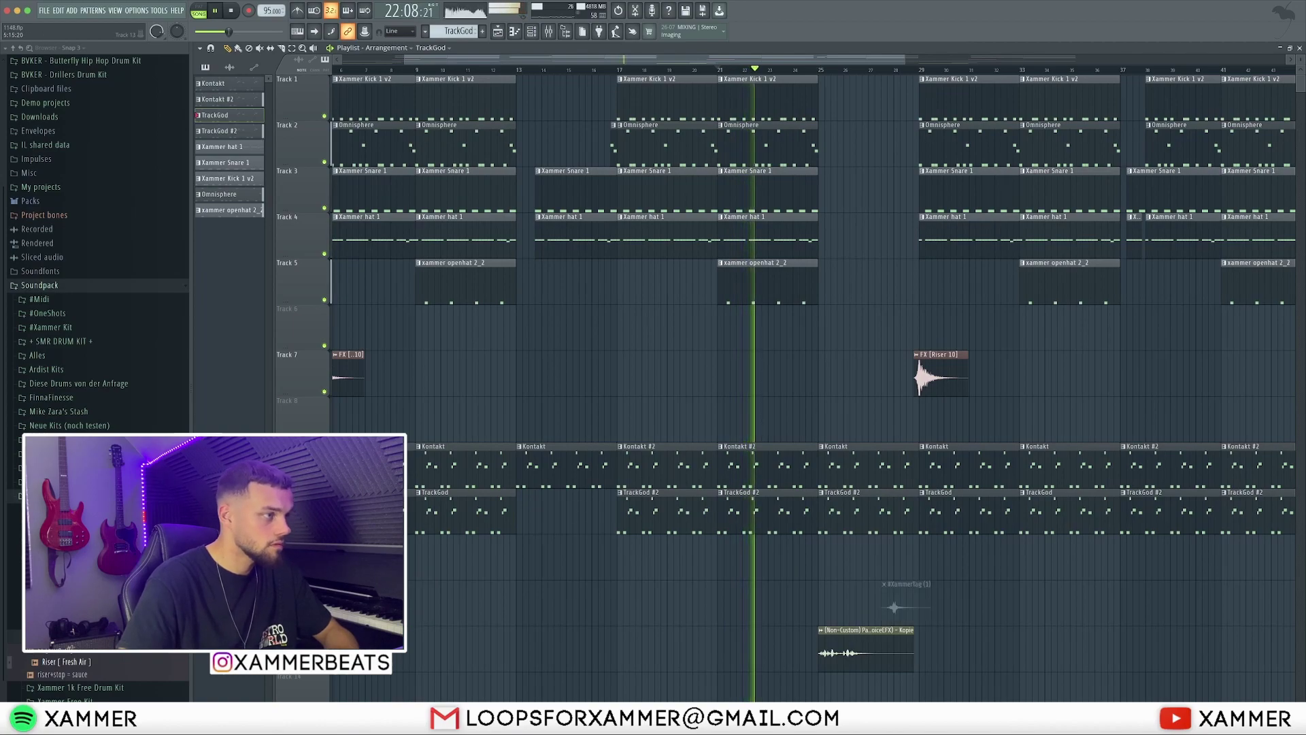
pyautogui.click(324, 666)
pyautogui.press('space')
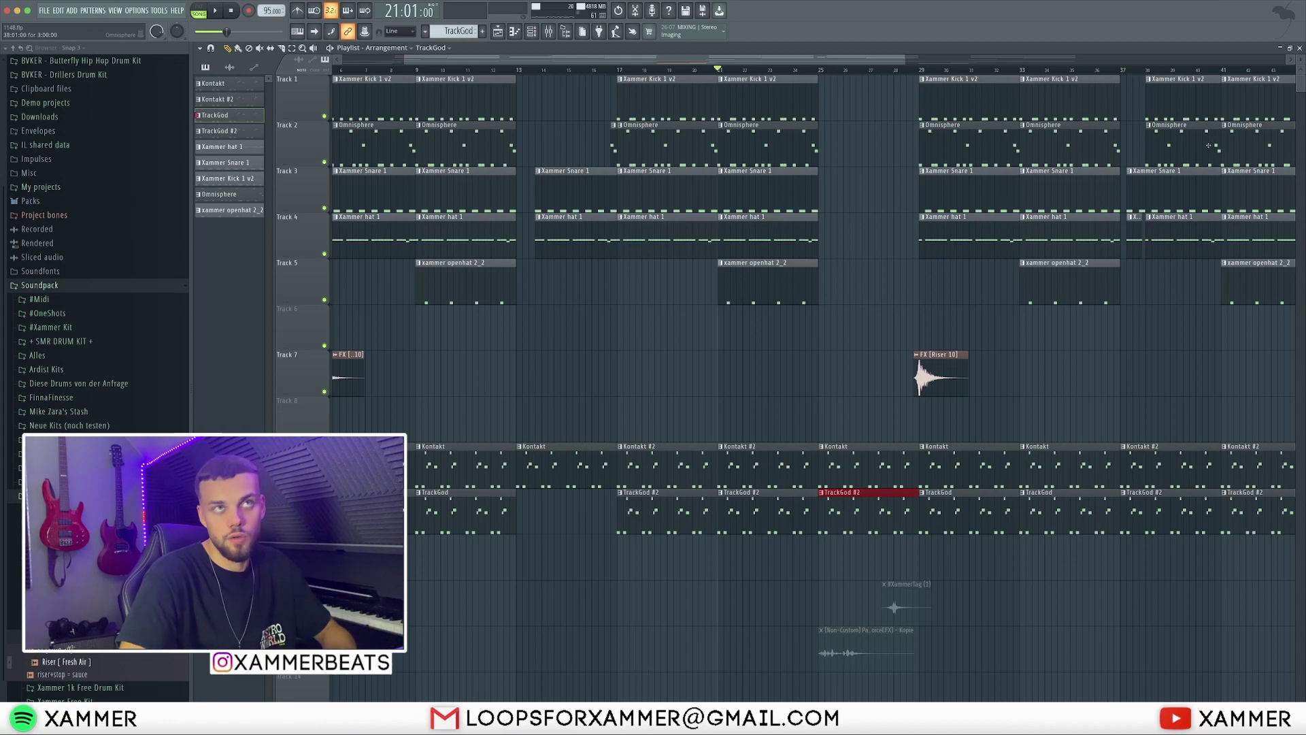
# Play the drumless melody section from bar 25
pyautogui.hscroll(5, 828, 291)
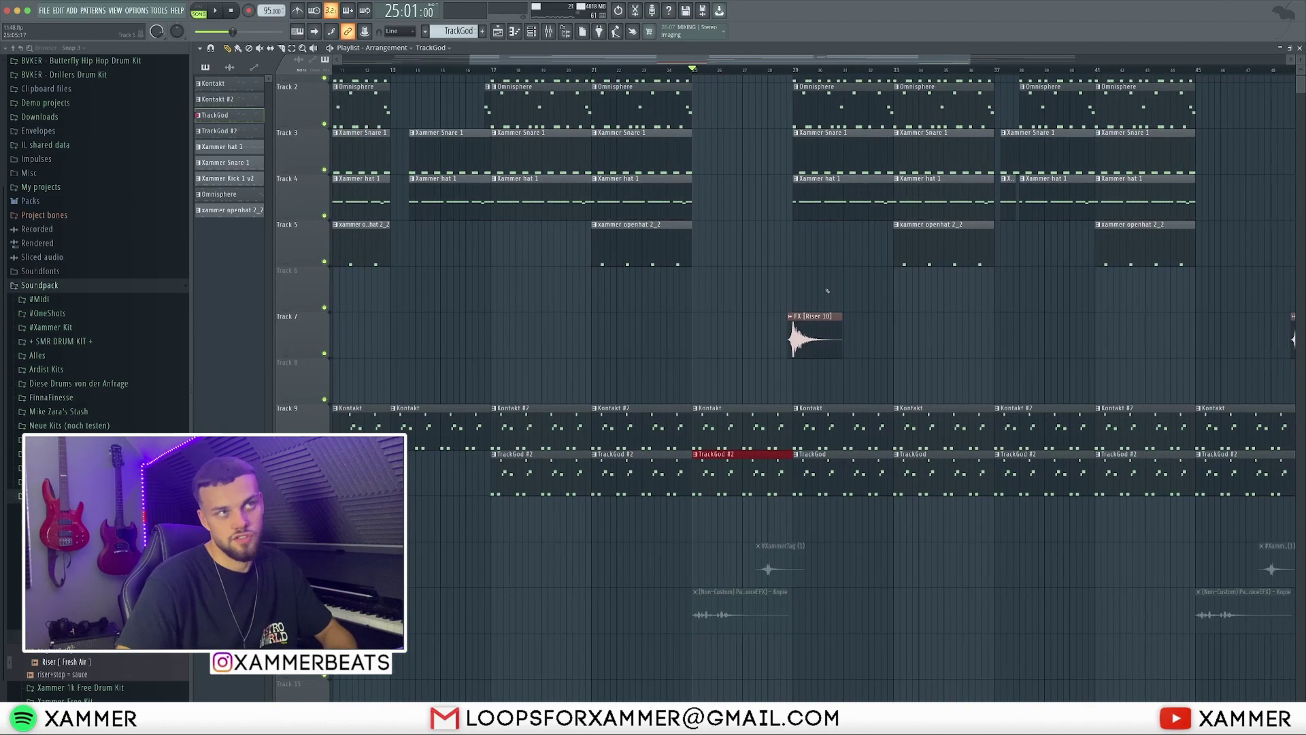
pyautogui.press('space')
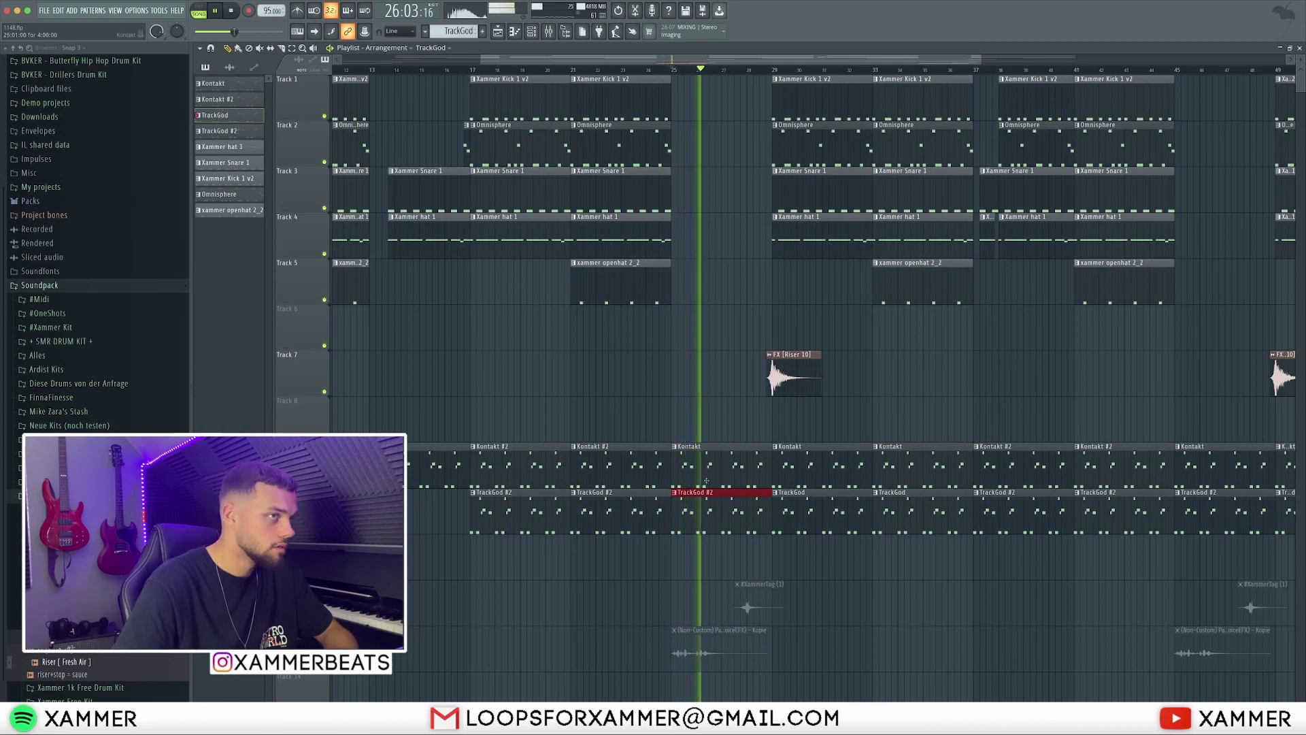
# Set the playback position to bar 29 and play the section where the riser and drums come back in
pyautogui.press('space')
pyautogui.click(775, 79)
pyautogui.click(774, 70)
pyautogui.press('space')
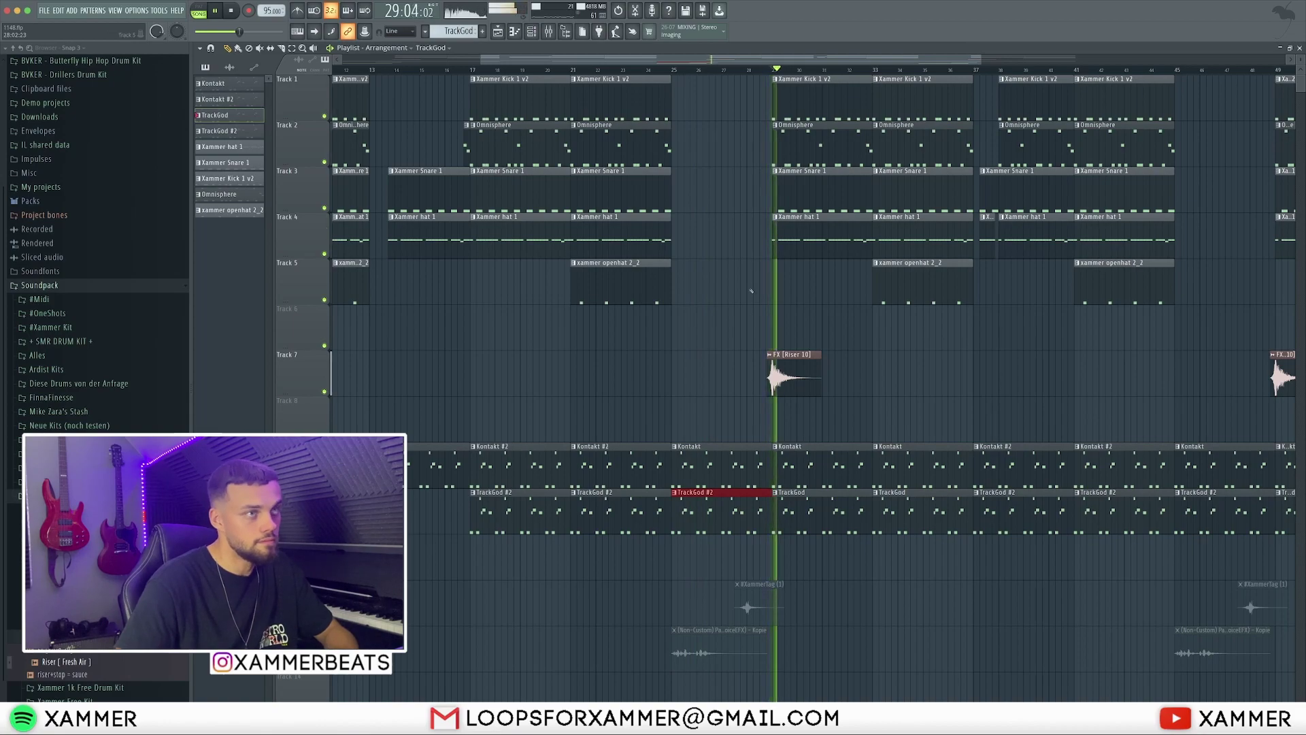
pyautogui.scroll(3, 858, 196)
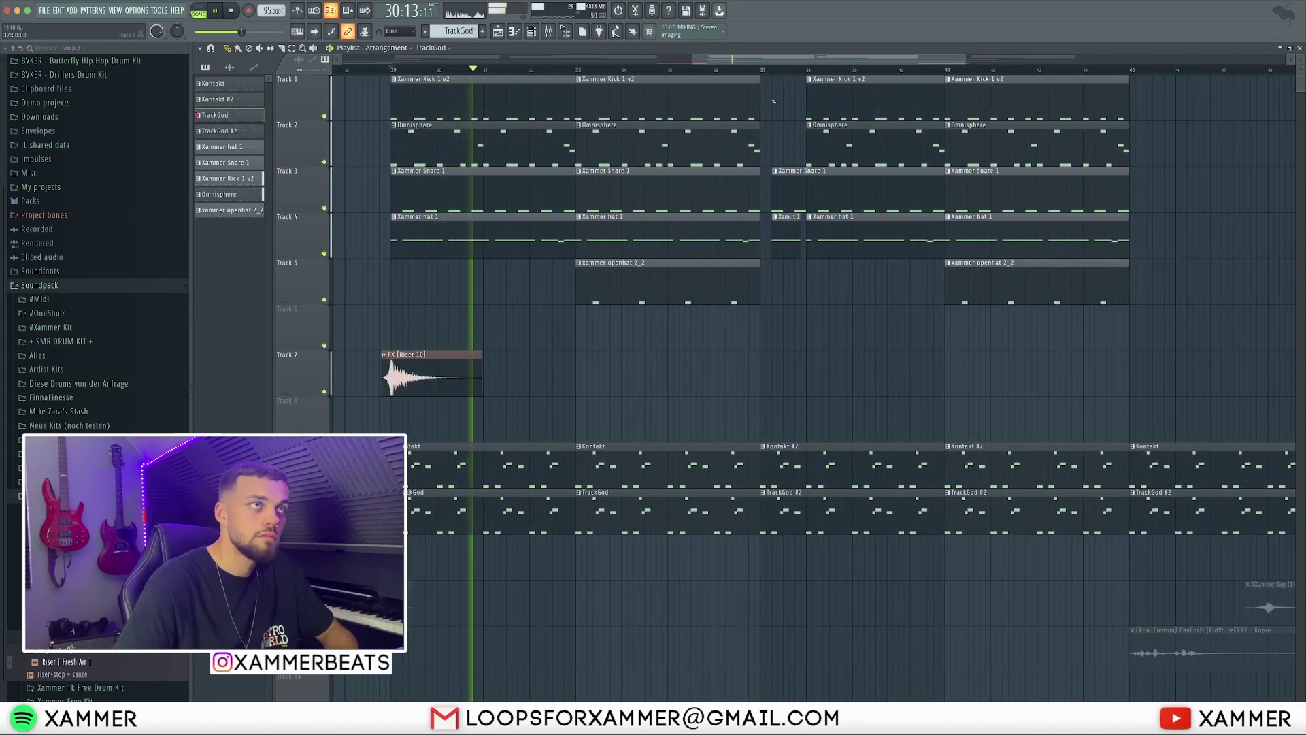
pyautogui.press('space')
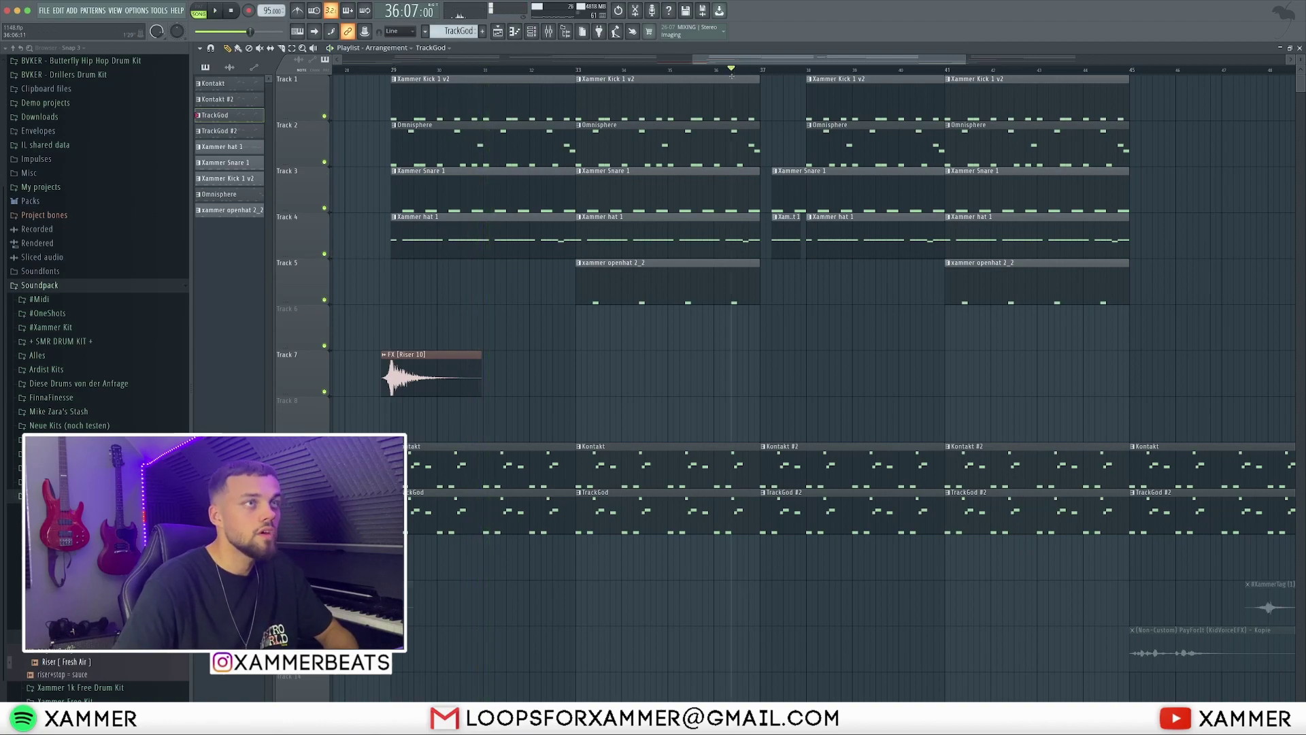
# Review the drum break from bar 13 and pick the xammer openhat 2_2 clip at bar 41 on Track 5
pyautogui.scroll(-4, 824, 291)
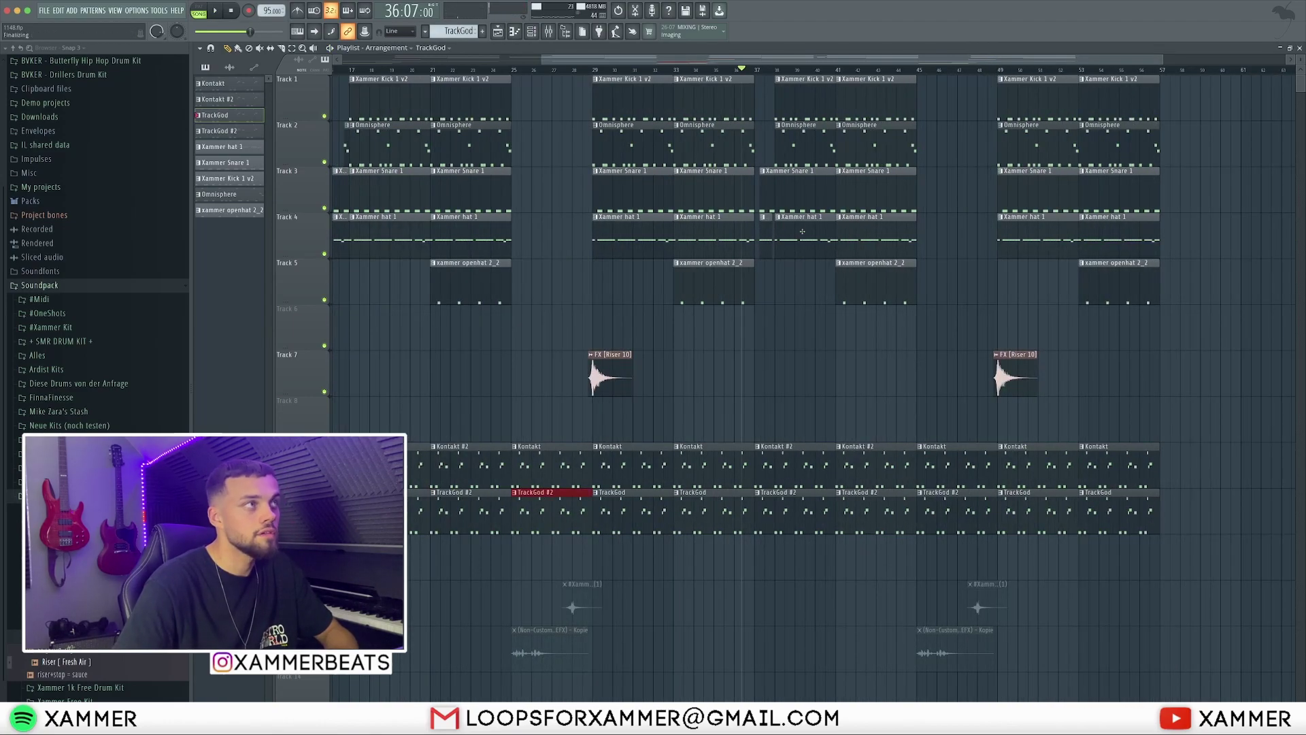
pyautogui.scroll(-3, 802, 232)
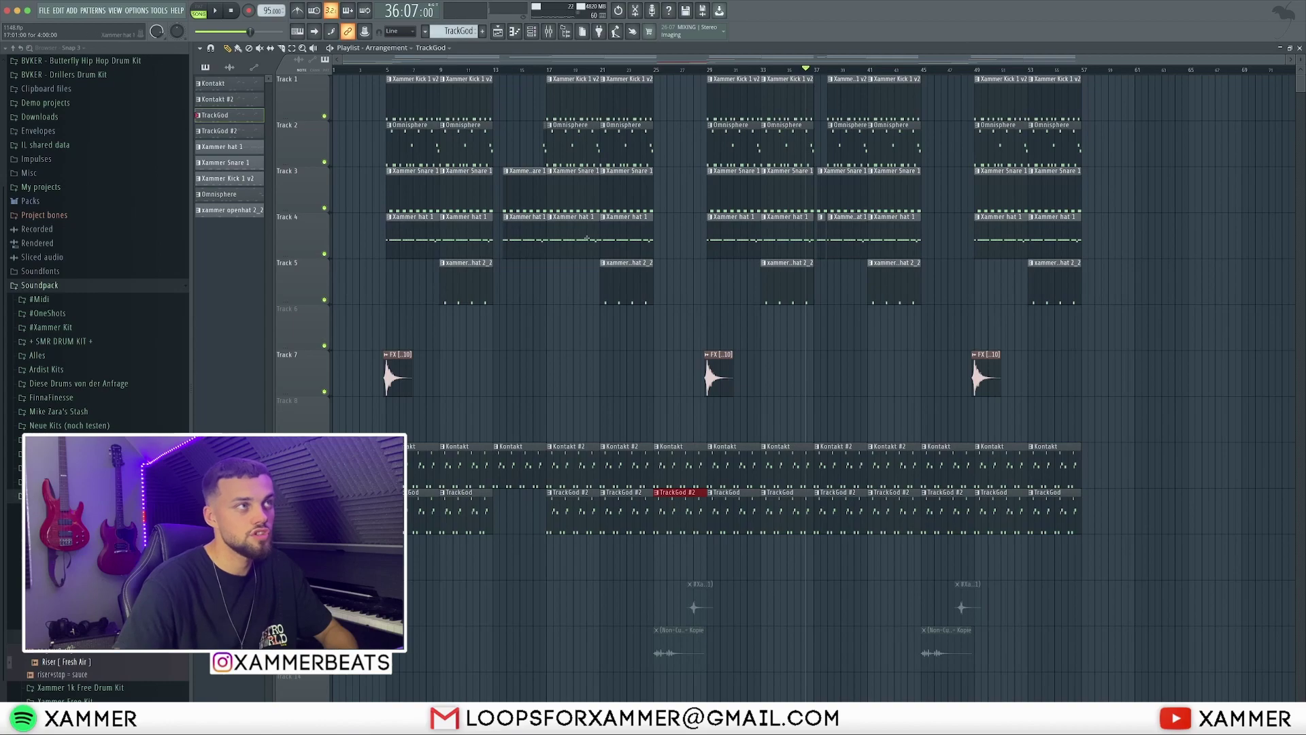
pyautogui.moveTo(509, 122); pyautogui.dragTo(518, 449)
pyautogui.scroll(1, 925, 256)
pyautogui.click(880, 282)
pyautogui.scroll(2, 813, 194)
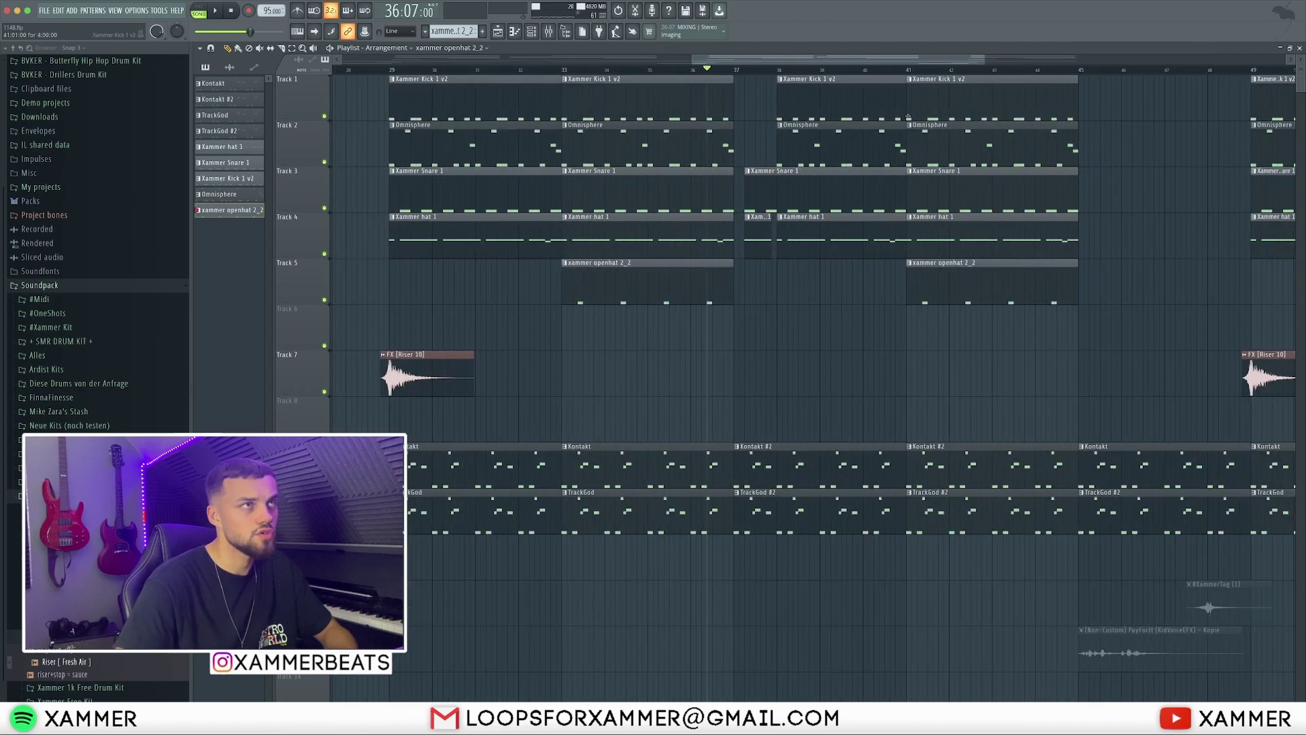
# Extend the start of the Xammer Snare 1 clip on Track 3 back to bar 37, filling the gap in the snare
pyautogui.scroll(2, 789, 95)
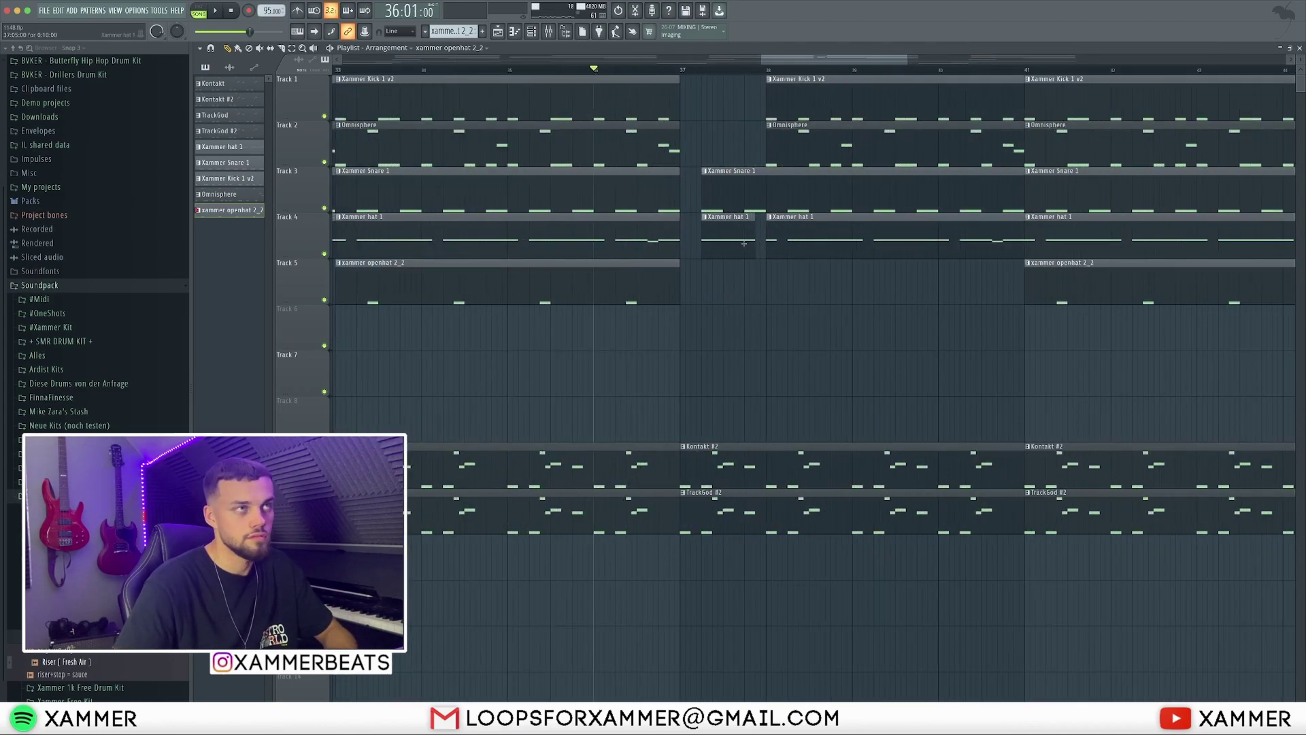
pyautogui.scroll(2, 759, 249)
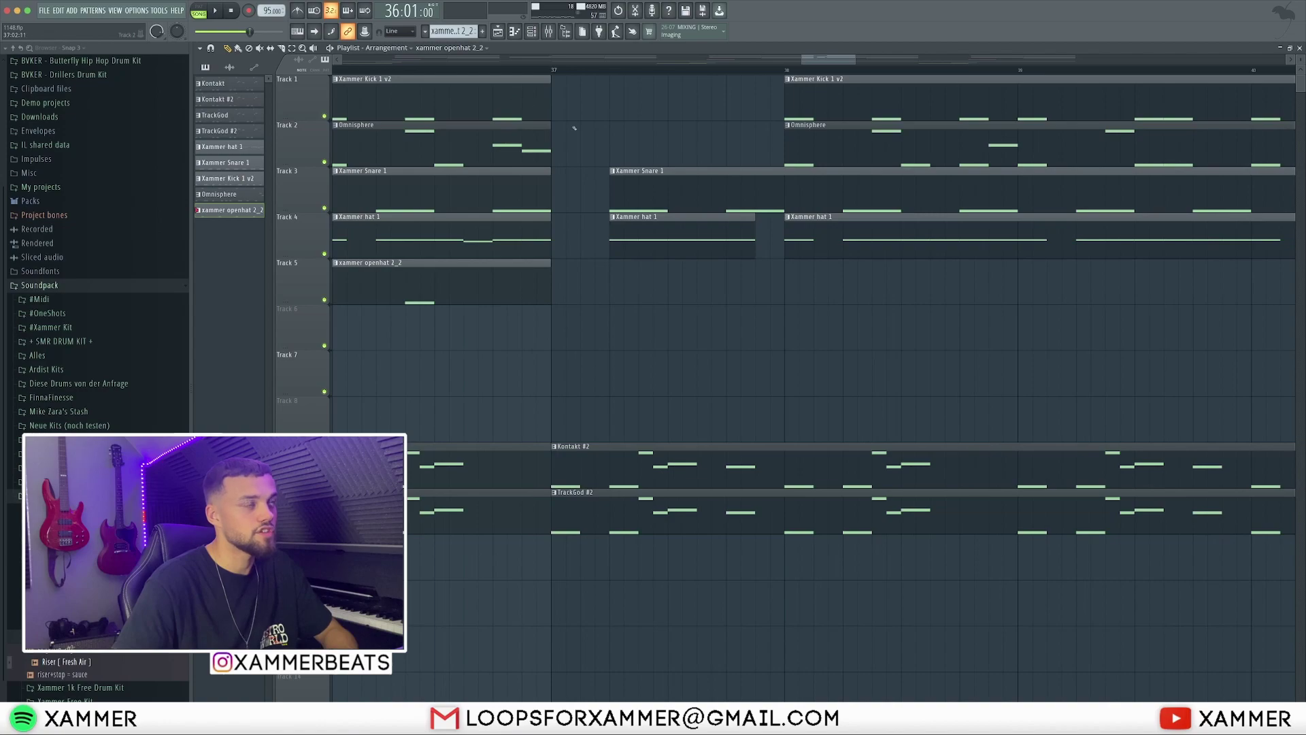
pyautogui.scroll(-1, 574, 128)
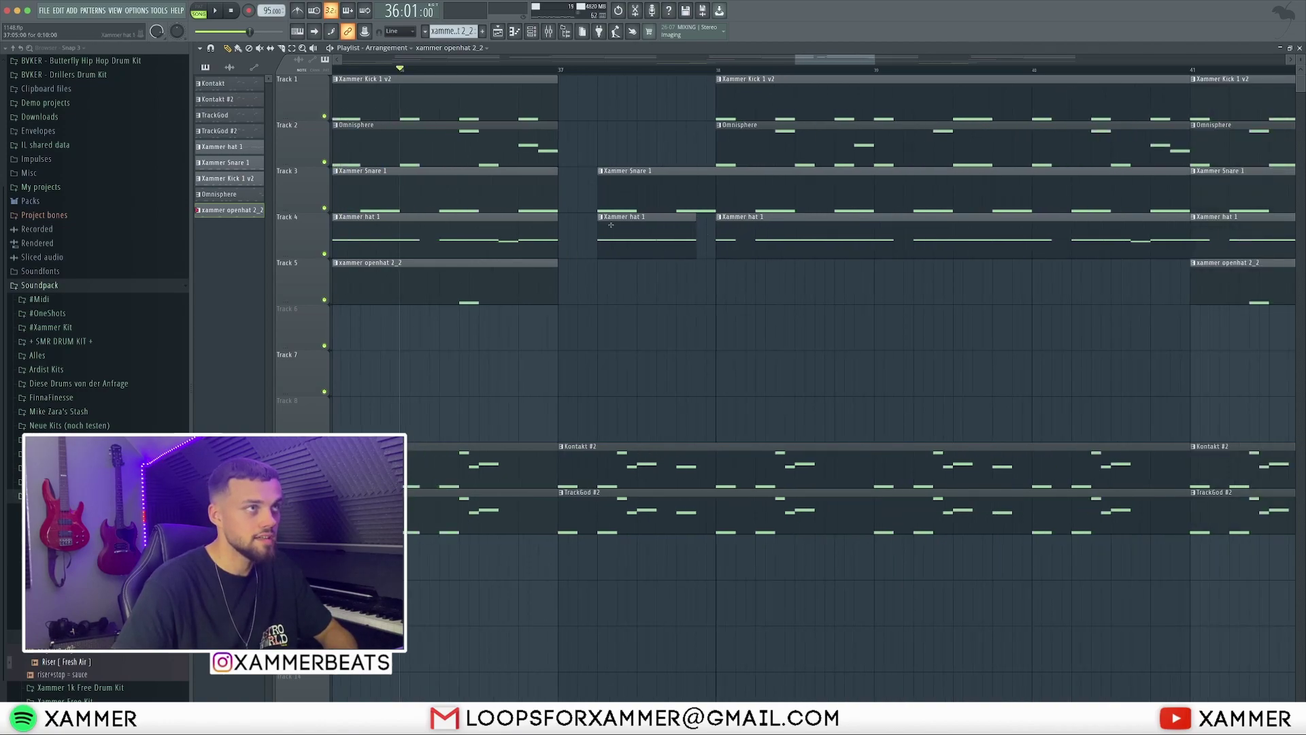
pyautogui.moveTo(595, 183); pyautogui.dragTo(546, 195)
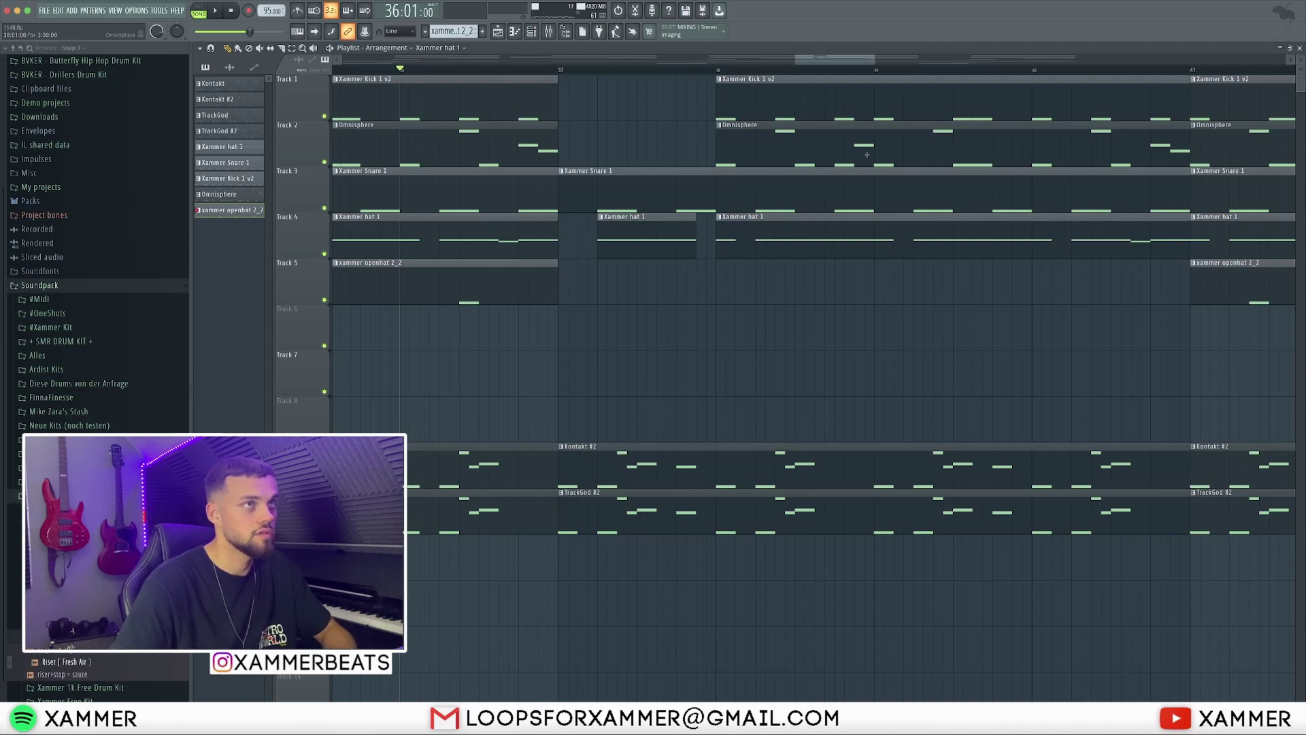
# Play the transition from bar 36 through the kick and bass gap at bar 37
pyautogui.scroll(-3, 820, 332)
pyautogui.press('space')
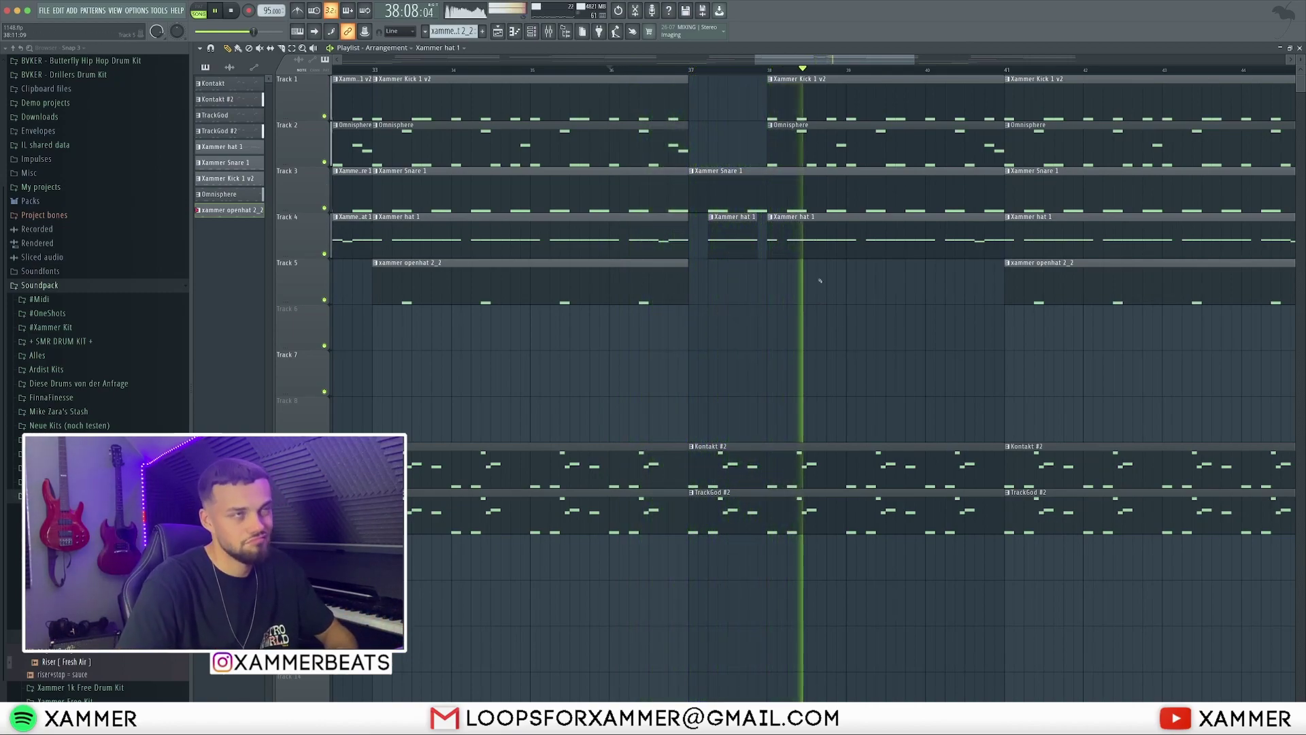
pyautogui.press('space')
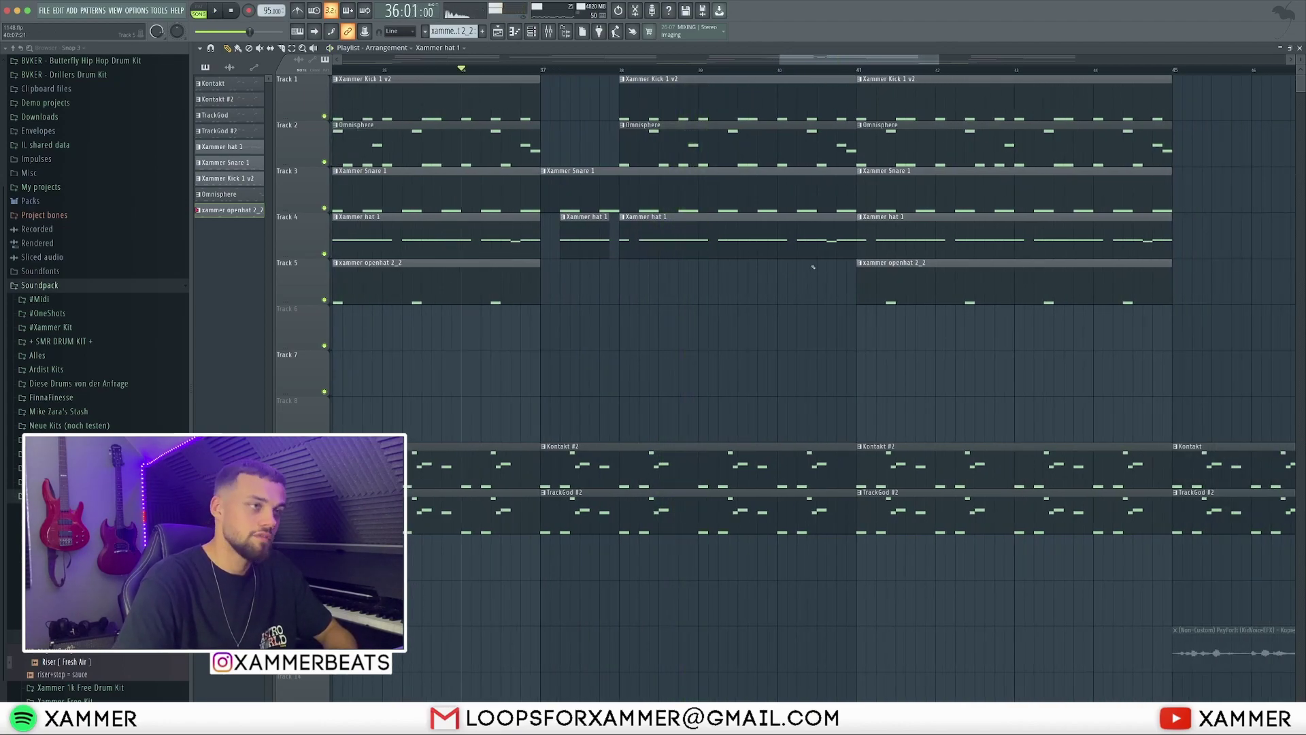
# Highlight the drumless Kontakt and TrackGod #2 clips at bar 25, and select all clips of the final section from bar 49
pyautogui.scroll(-2, 823, 272)
pyautogui.scroll(2, 829, 327)
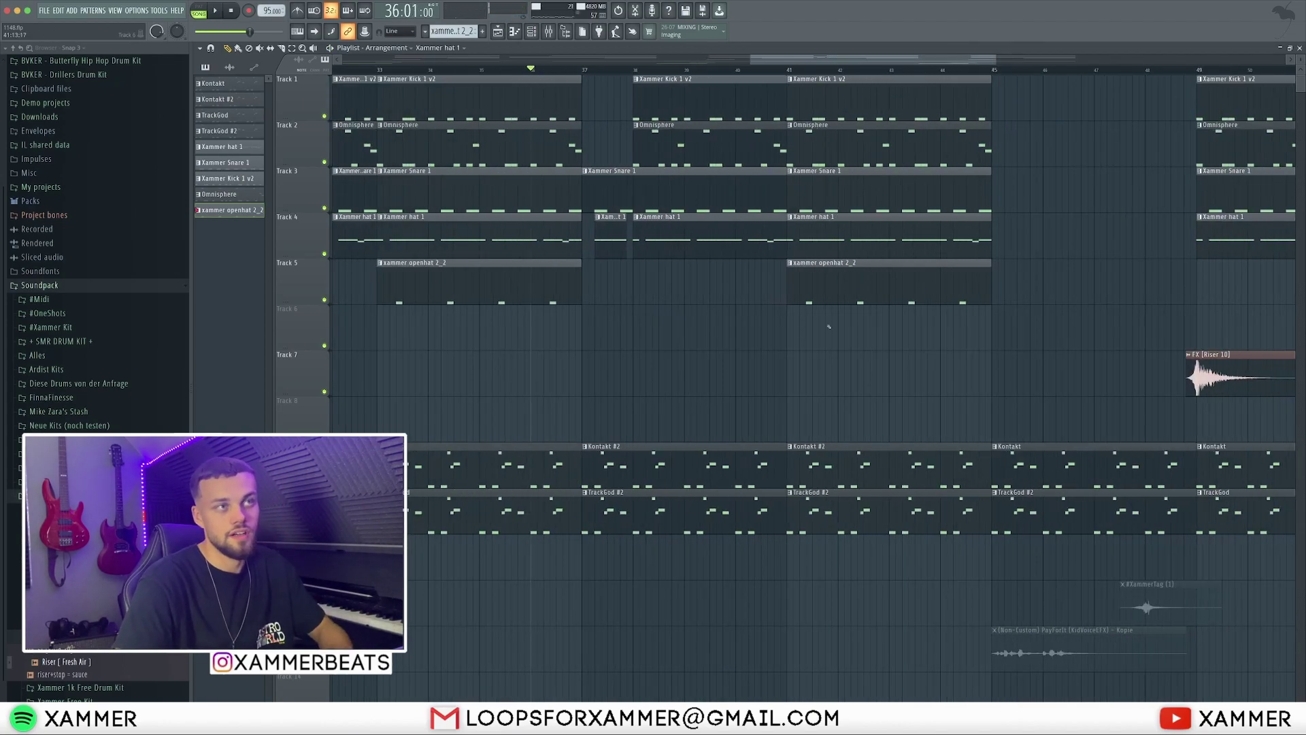
pyautogui.scroll(-3, 814, 298)
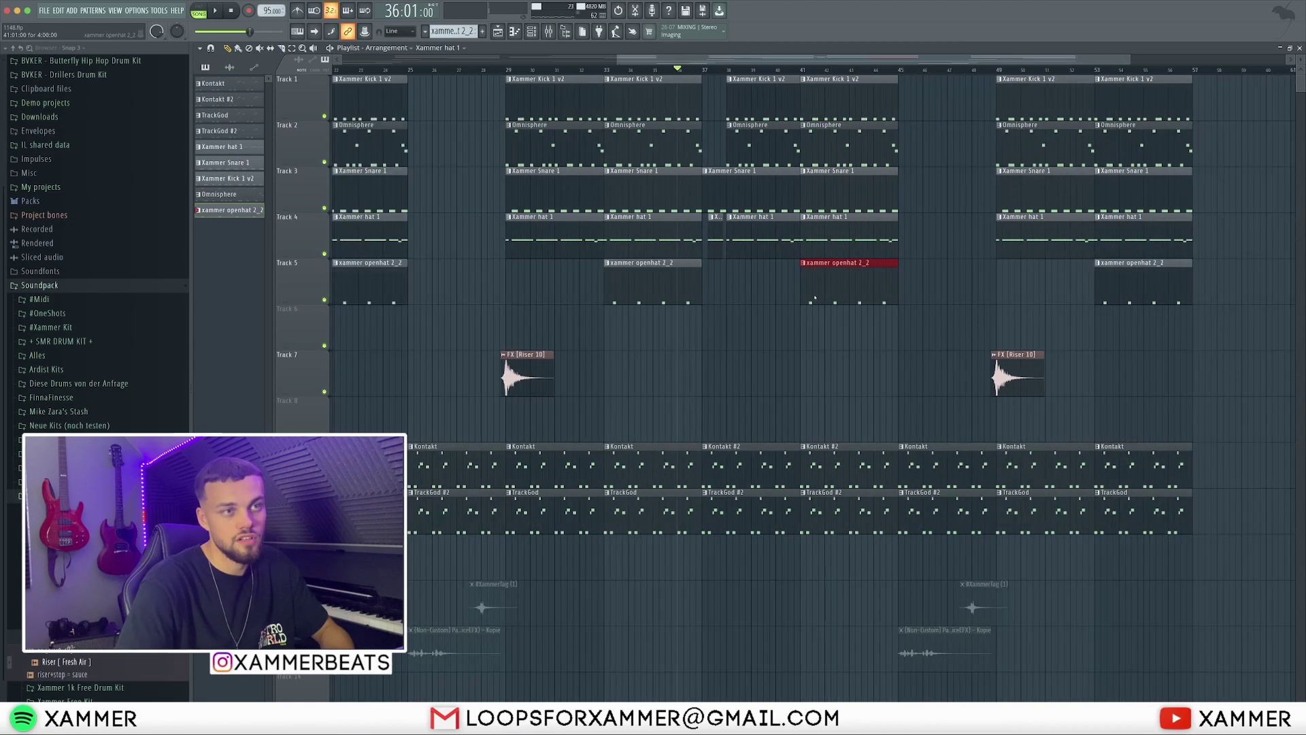
pyautogui.moveTo(817, 542); pyautogui.dragTo(866, 422)
pyautogui.scroll(-3, 861, 422)
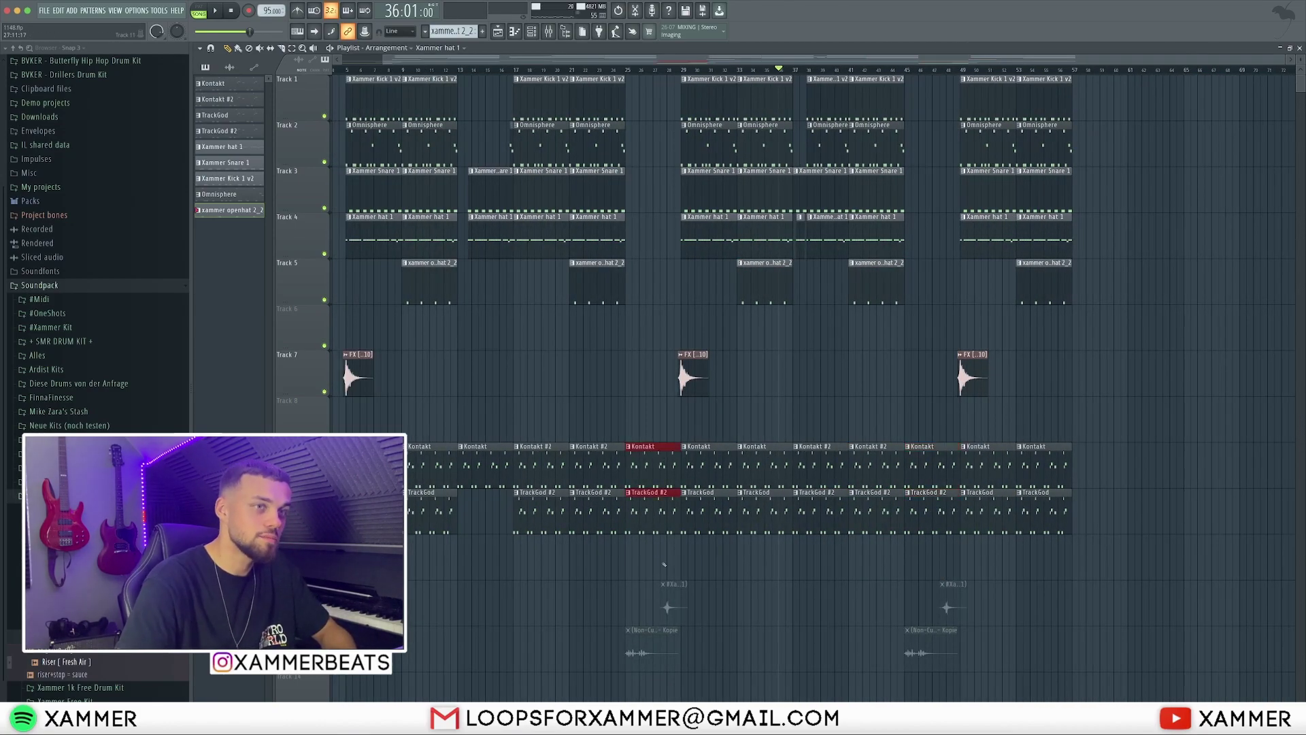
pyautogui.moveTo(1105, 579); pyautogui.dragTo(957, 75)
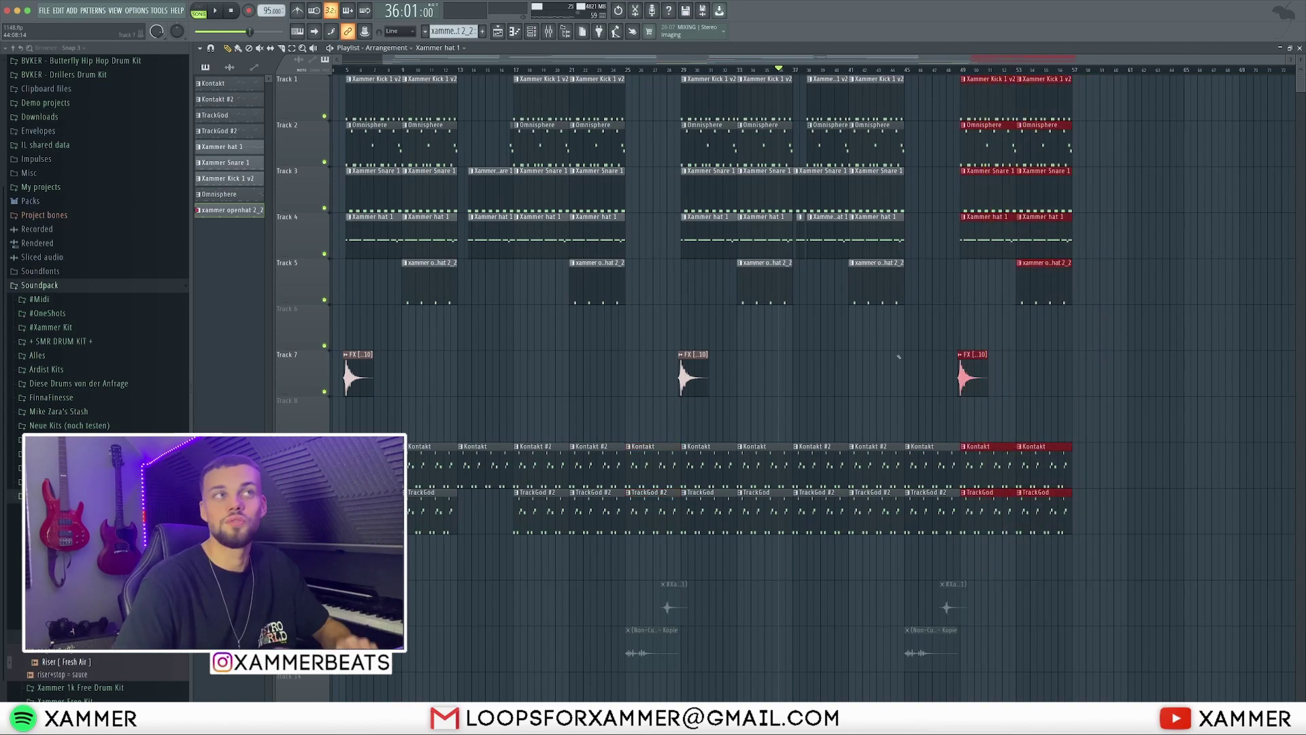